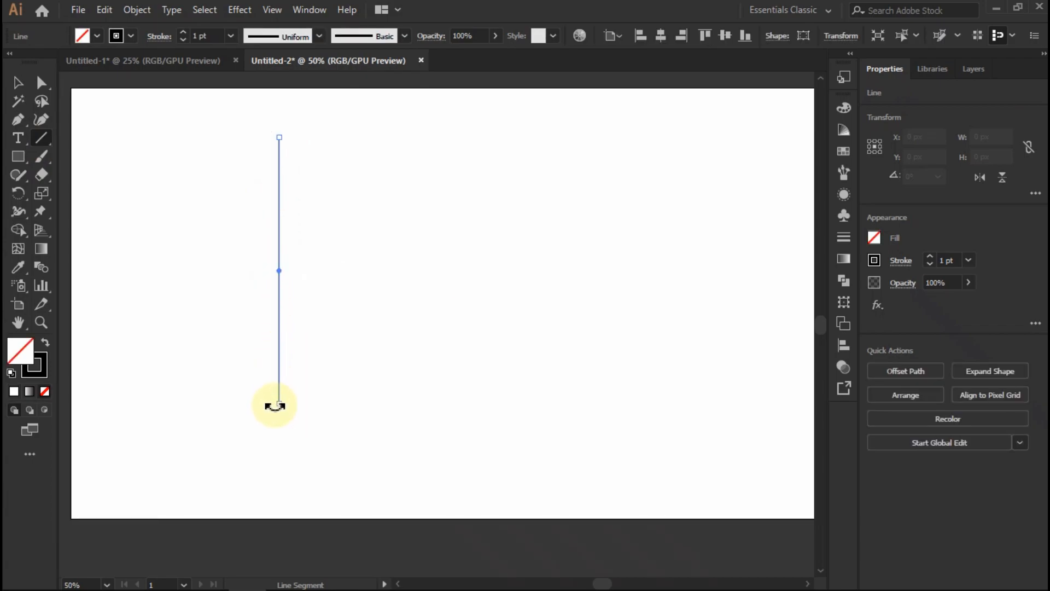
Duplicate the vertical line 21 px to the right and repeat the duplication until there are nine evenly spaced lines
click(18, 85)
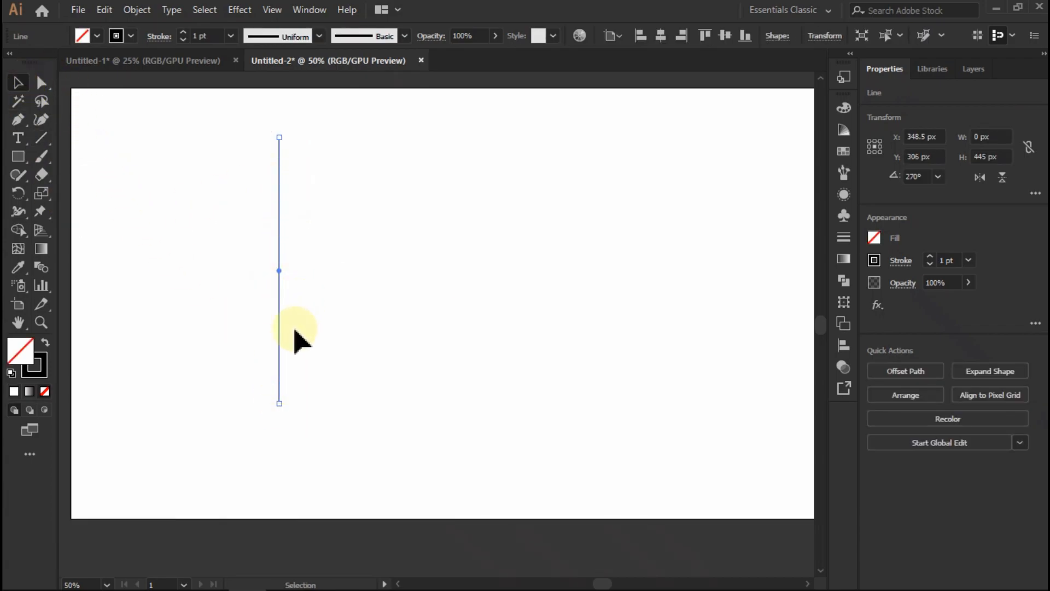
scroll(296, 336, up, 2)
drag(262, 268, 288, 265)
scroll(356, 253, down, 1)
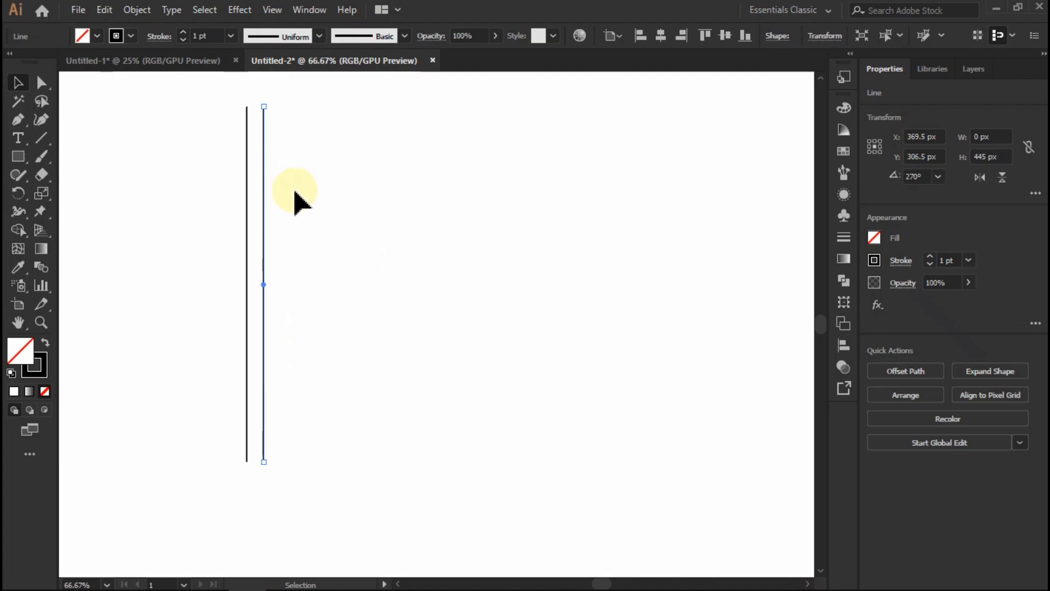
key(ctrl+d)
key(ctrl+d)
key(ctrl+d)
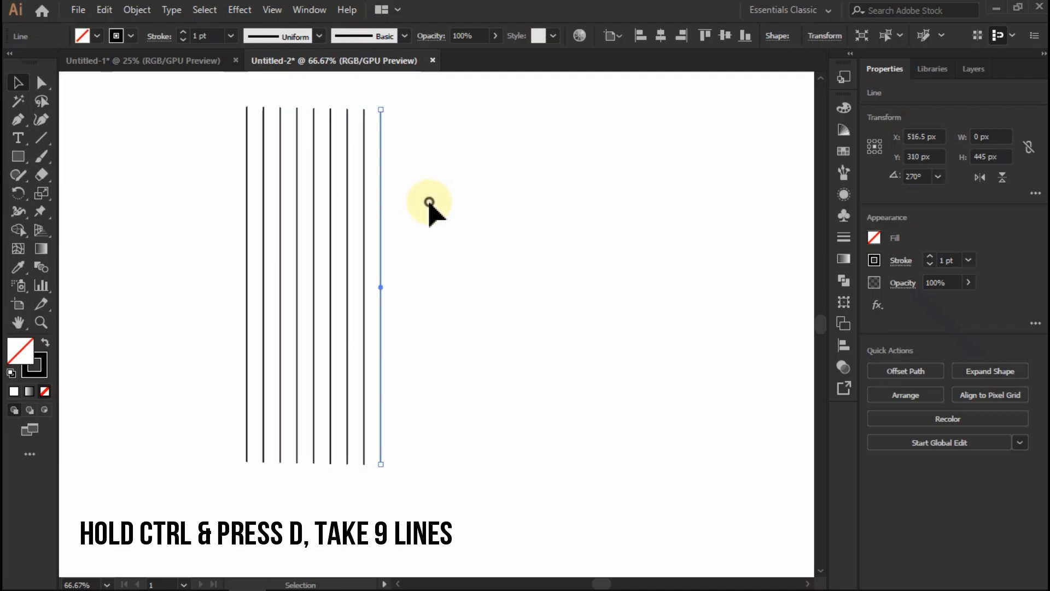
click(429, 202)
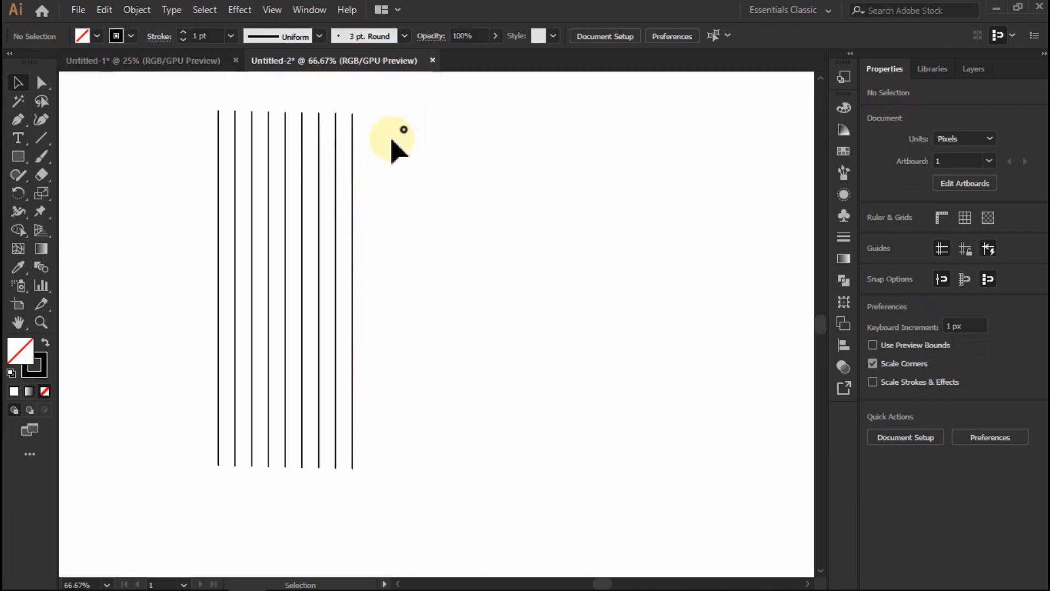
Select all nine vertical lines and align their vertical centres to the middle of the artboard
drag(404, 130, 157, 239)
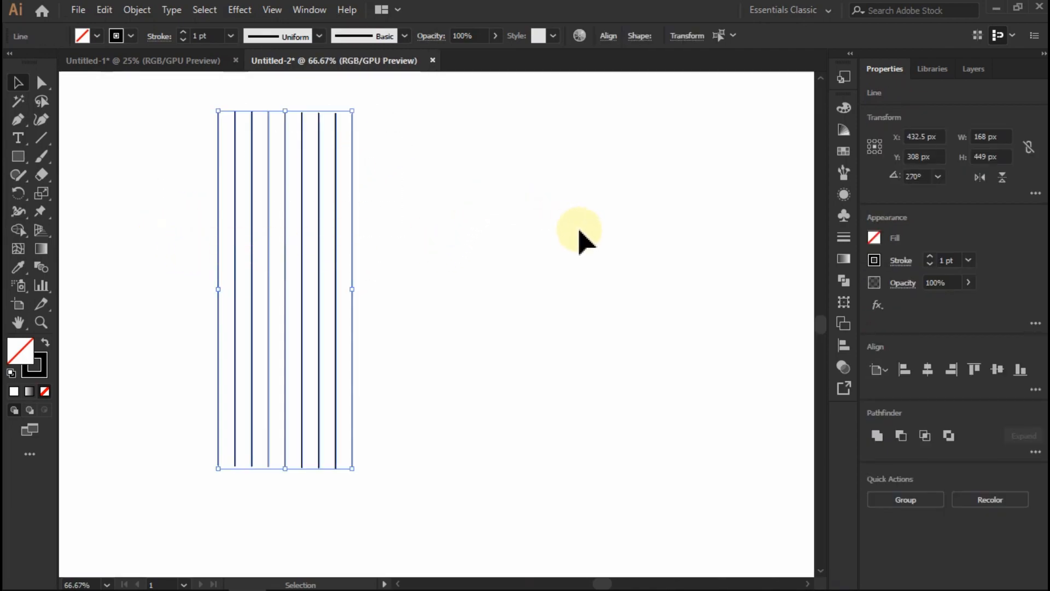
click(998, 371)
click(479, 323)
click(239, 332)
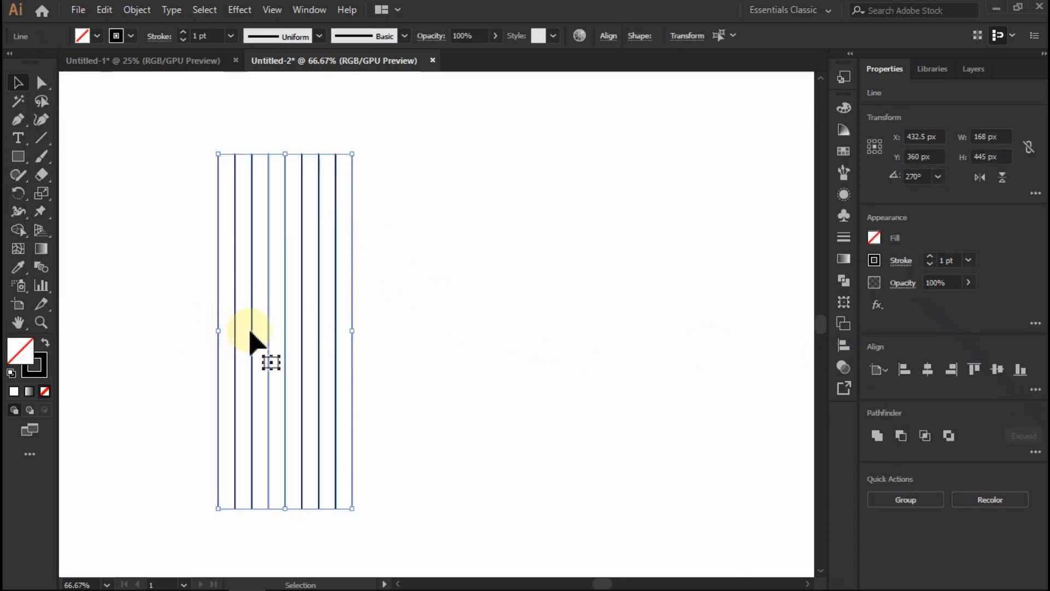
Move the nine lines sideways to the artboard's centre, at about X 621.5 px
drag(251, 328, 503, 328)
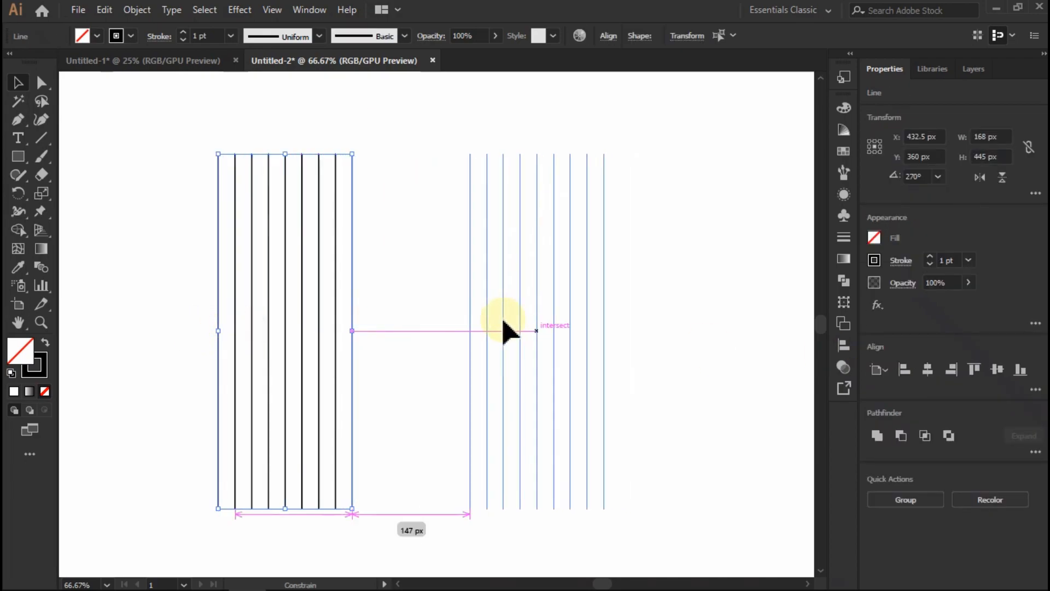
scroll(429, 316, down, 2)
scroll(446, 311, up, 2)
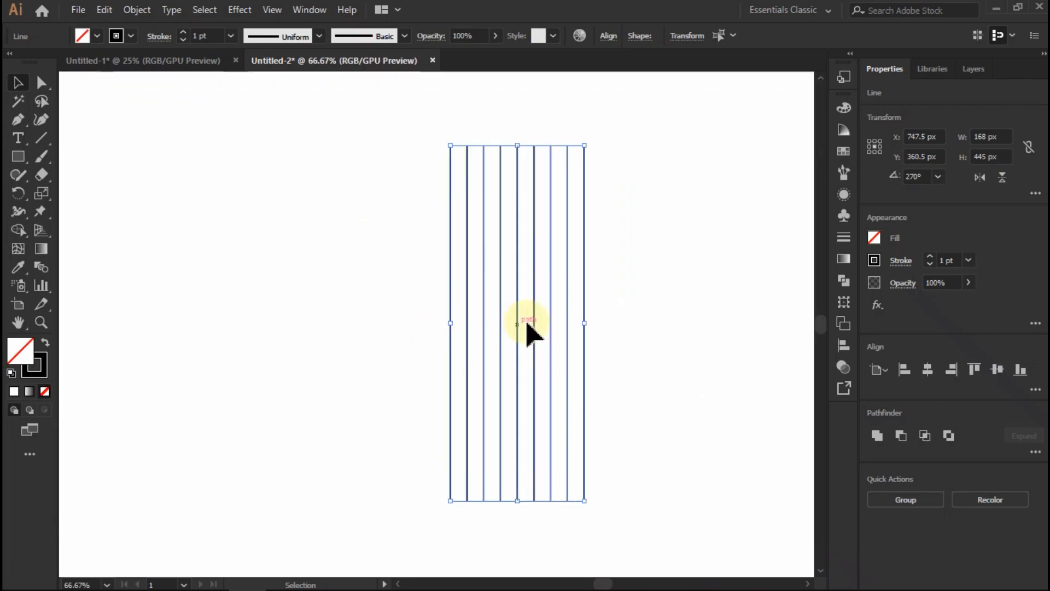
drag(534, 312, 433, 318)
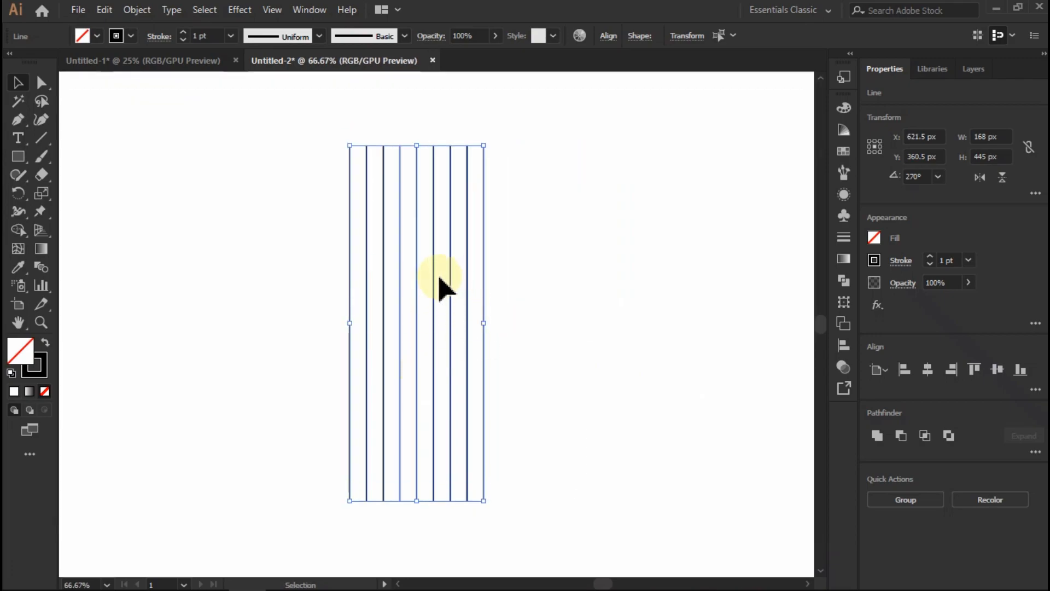
Copy the nine lines, paste them in place and rotate the pasted set 90° to form a crossing square grid
click(104, 10)
click(151, 85)
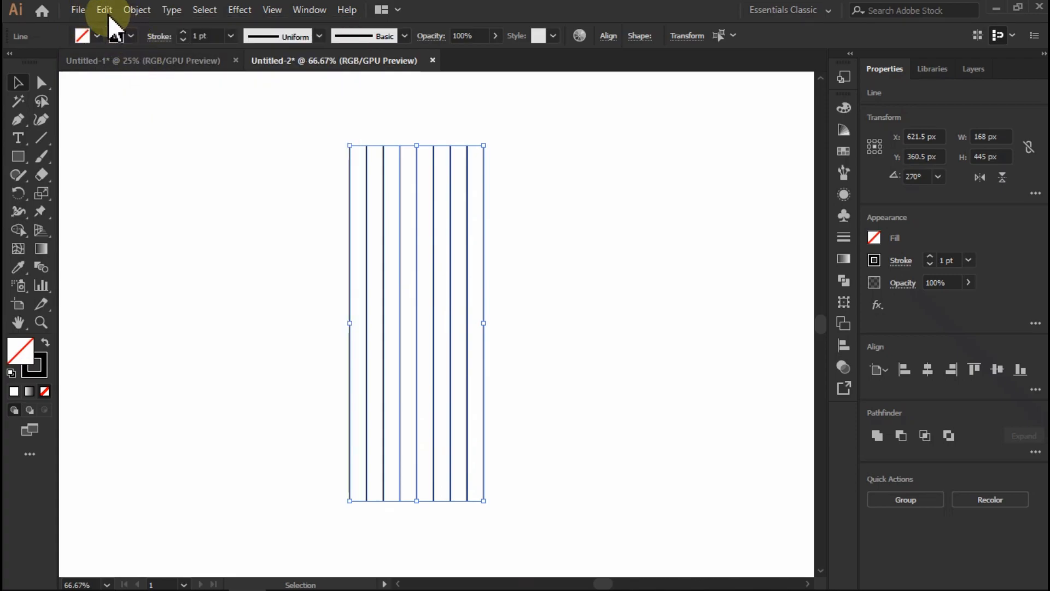
click(104, 9)
click(156, 146)
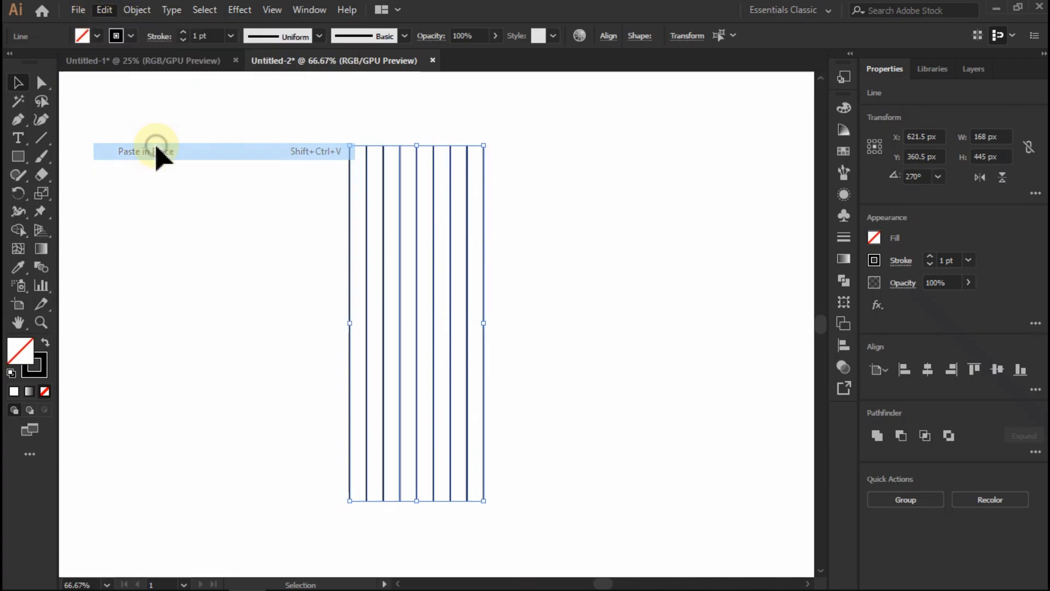
drag(492, 142, 629, 358)
click(637, 315)
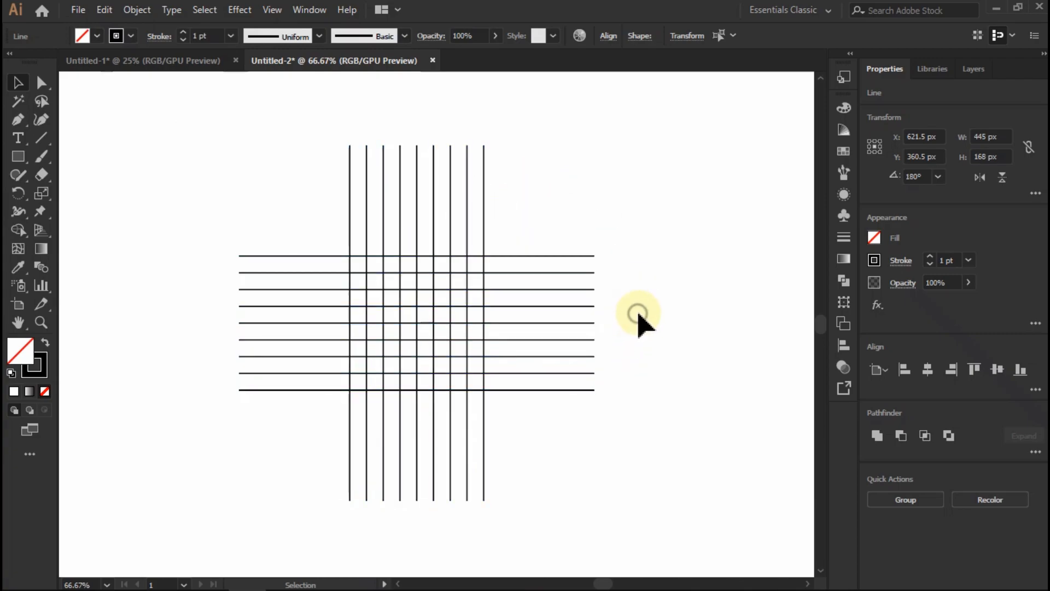
Draw an 84 px circle with the Ellipse tool across four by four cells in the grid's upper-left corner
scroll(445, 337, up, 1)
scroll(377, 342, up, 1)
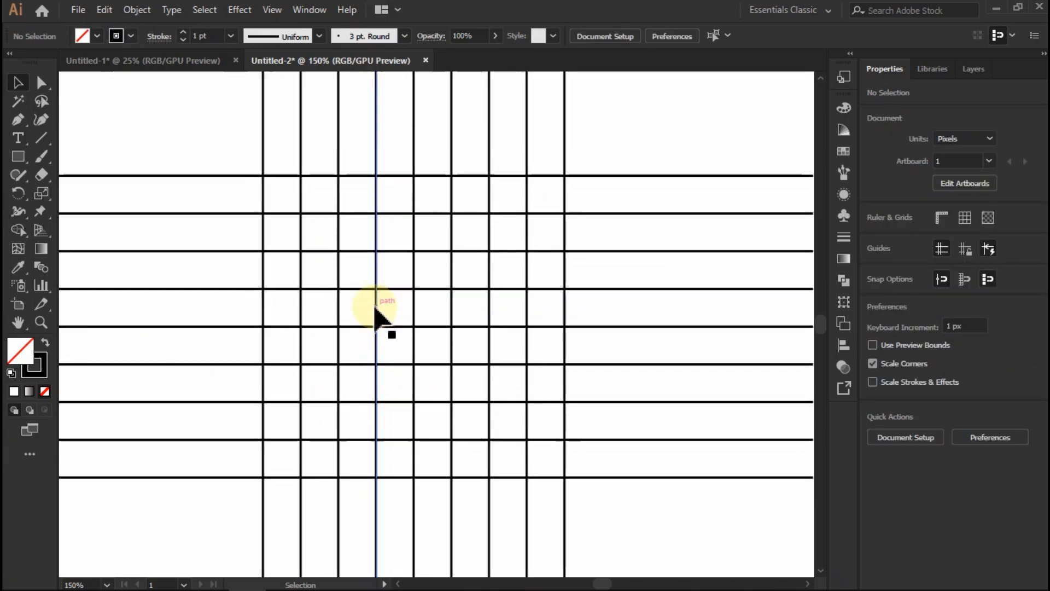
click(18, 156)
drag(18, 159, 106, 195)
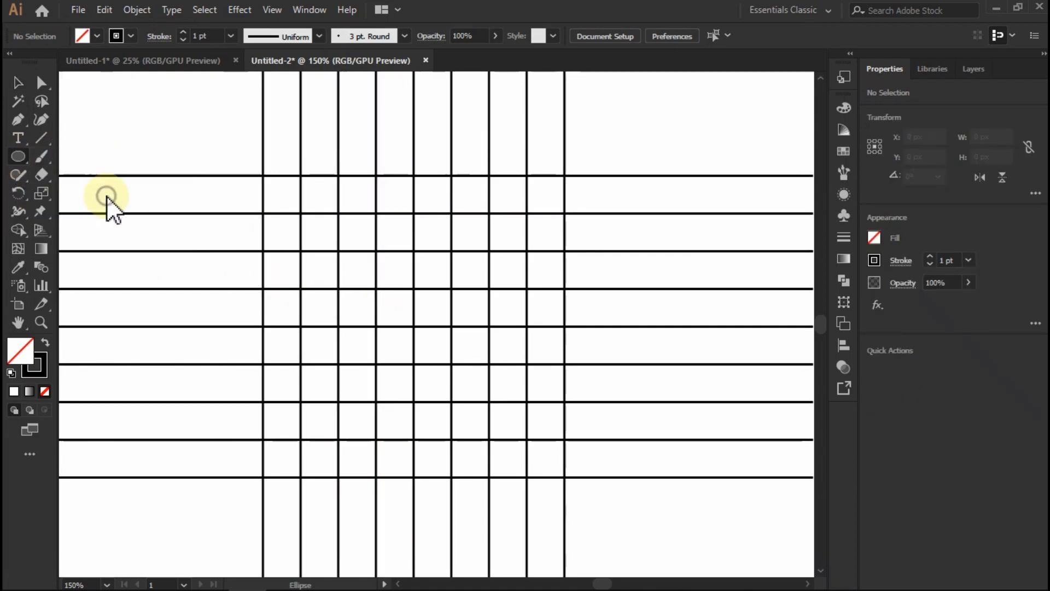
scroll(432, 268, up, 1)
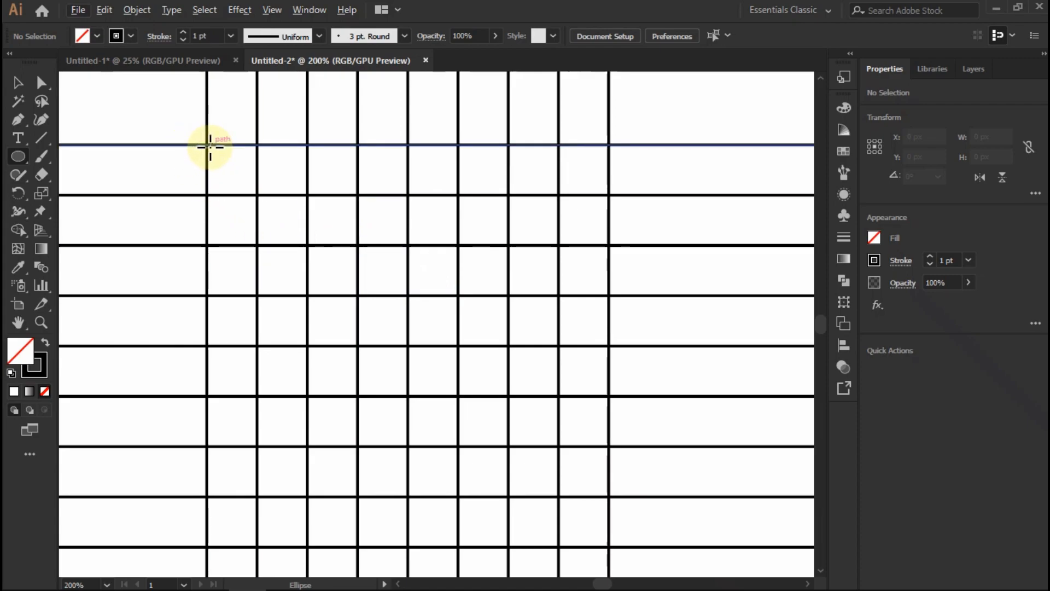
drag(207, 144, 409, 345)
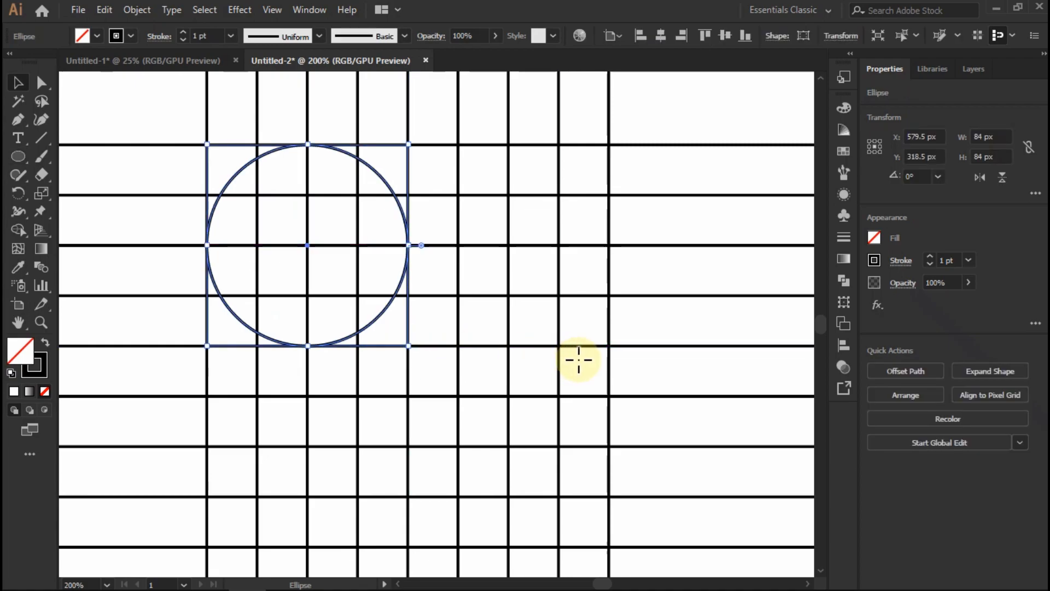
key(v)
click(395, 270)
Examine in close-up and outline view how precisely the circle's edge meets the grid lines
scroll(410, 241, up, 6)
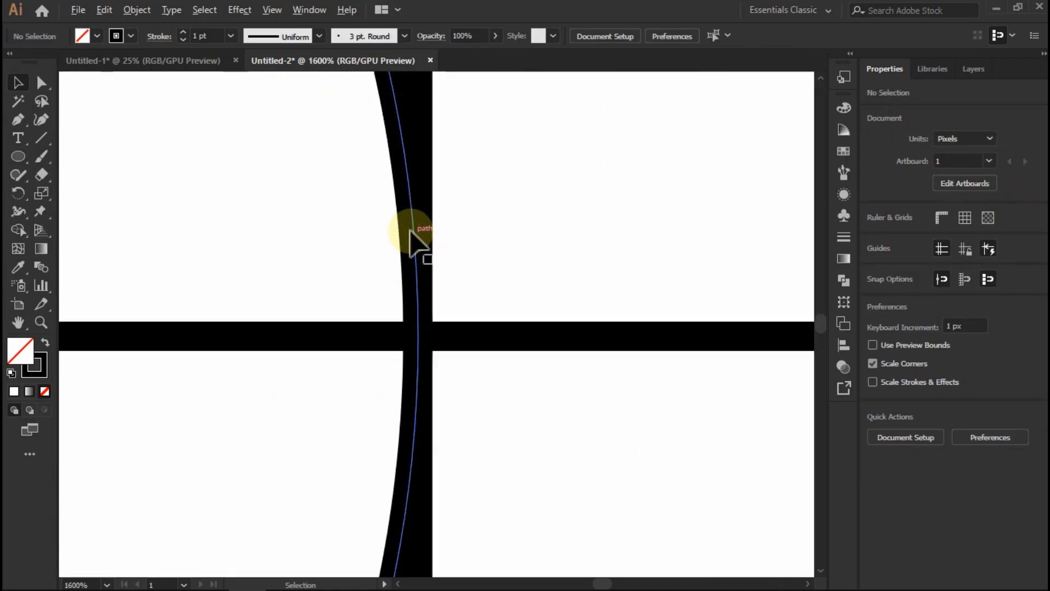
scroll(411, 241, up, 3)
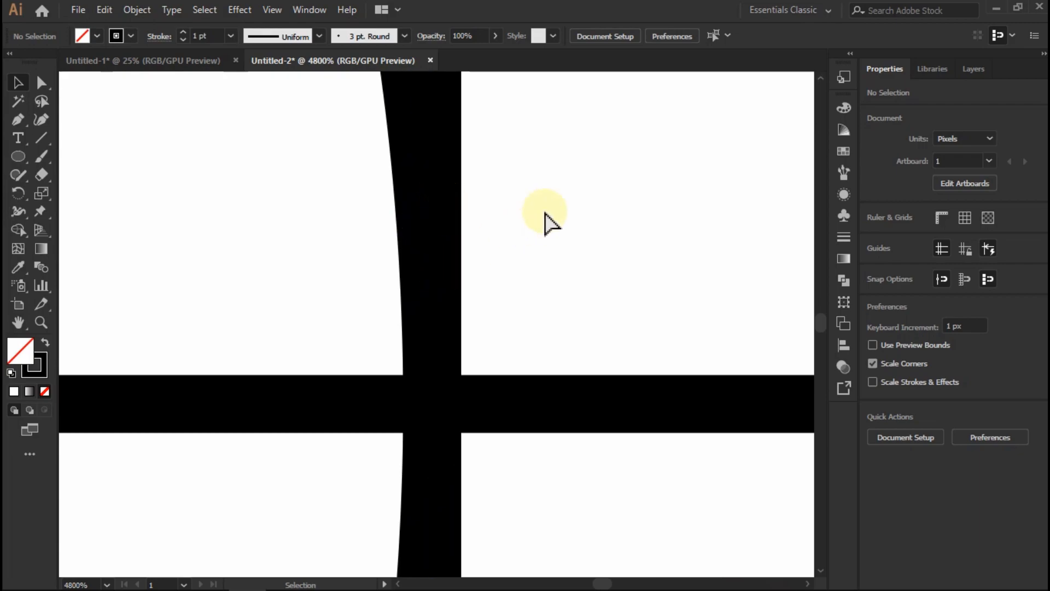
key(ctrl+y)
key(ctrl+y)
scroll(424, 257, down, 6)
scroll(281, 370, up, 2)
scroll(253, 455, up, 3)
scroll(254, 455, down, 4)
scroll(548, 171, up, 1)
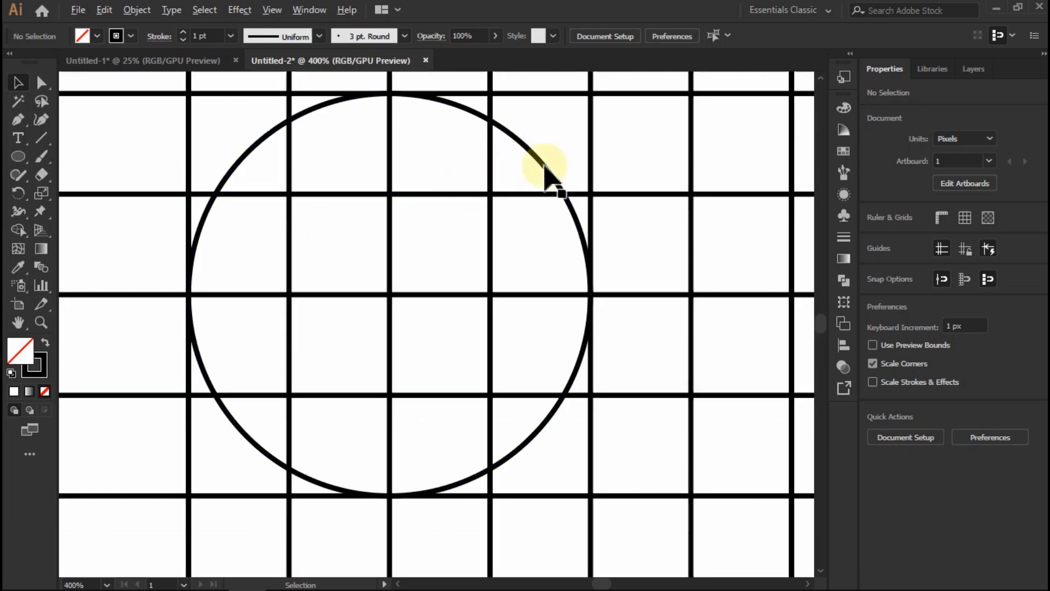
scroll(517, 171, down, 1)
Select the 84 px circle, copy it and paste the copy in place
click(535, 167)
drag(535, 167, 644, 174)
key(ctrl+z)
click(105, 11)
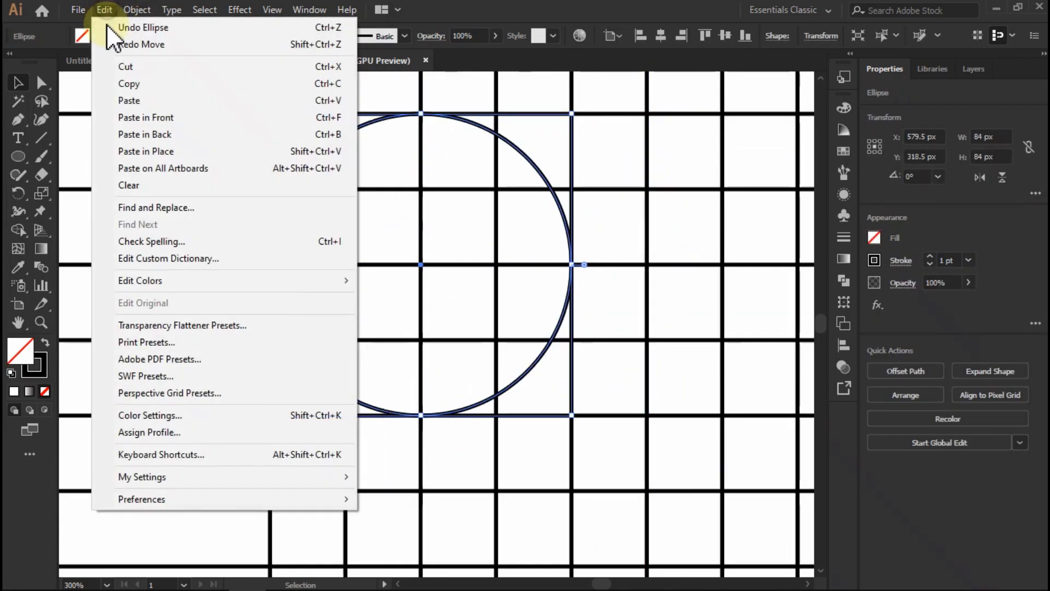
click(146, 84)
click(110, 11)
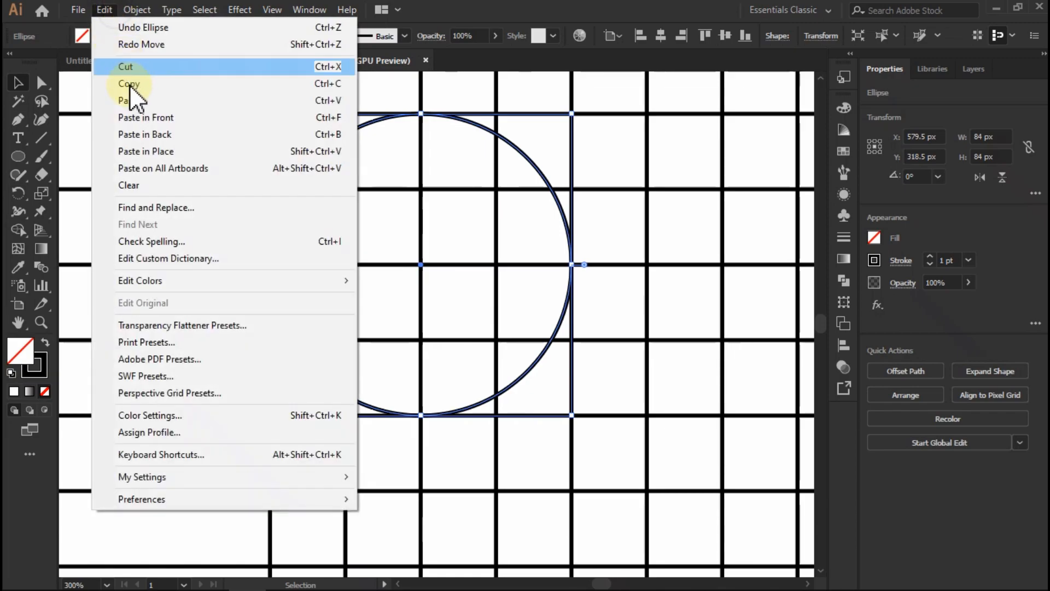
click(147, 155)
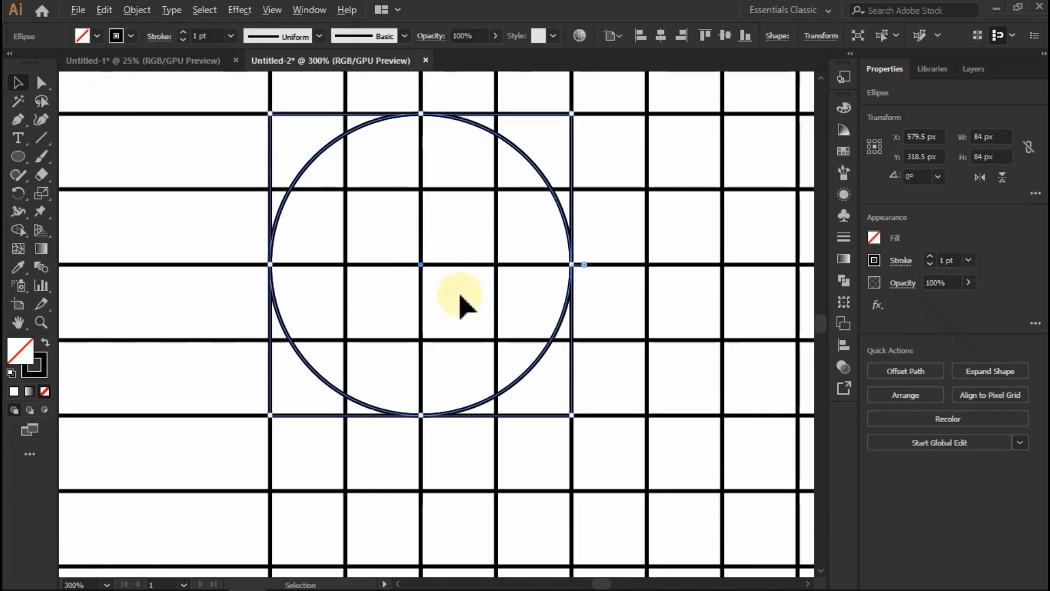
Scale the pasted circle down from its centre to two grid cells wide and check its edge against the grid
scroll(458, 284, up, 1)
scroll(610, 266, up, 1)
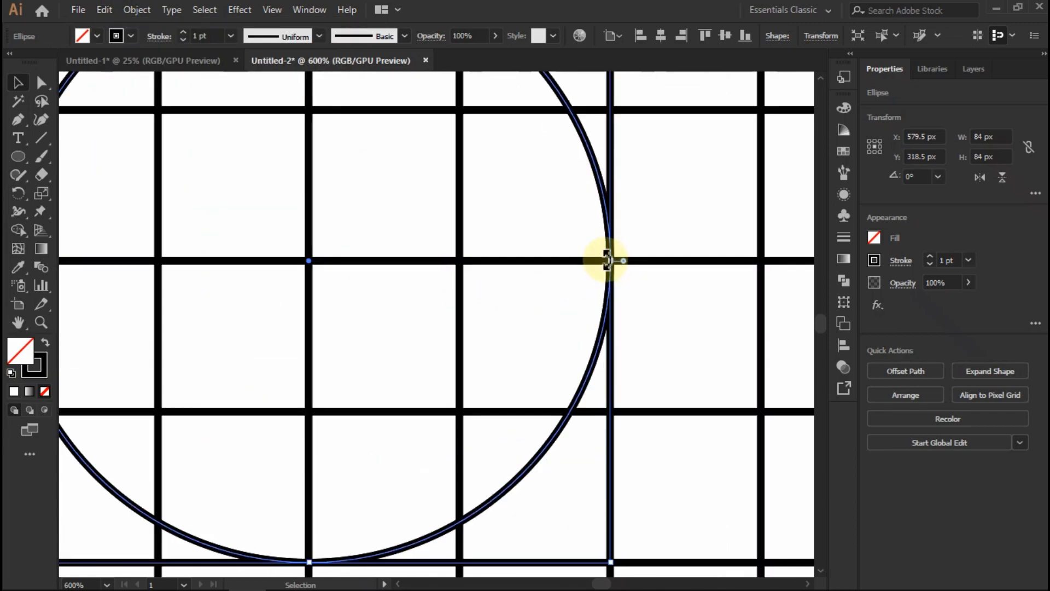
drag(611, 263, 463, 266)
click(525, 213)
scroll(558, 206, down, 1)
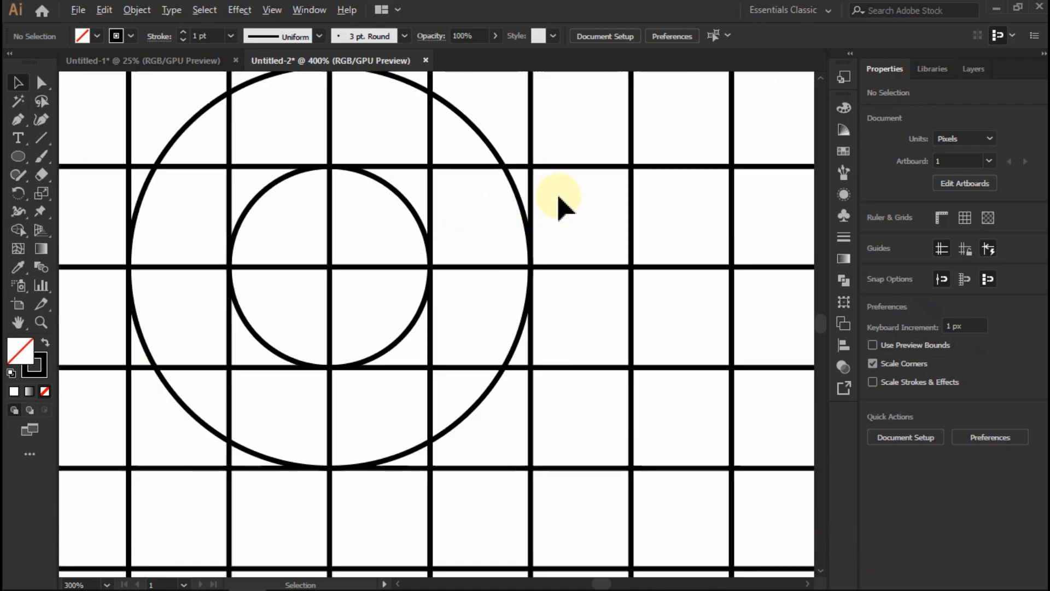
scroll(344, 309, up, 4)
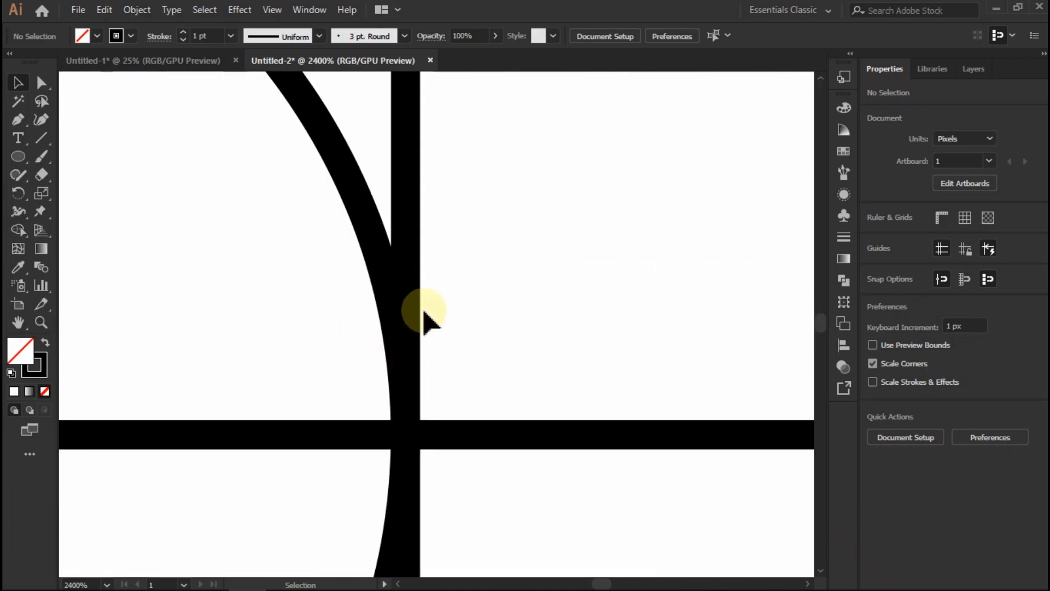
key(ctrl+y)
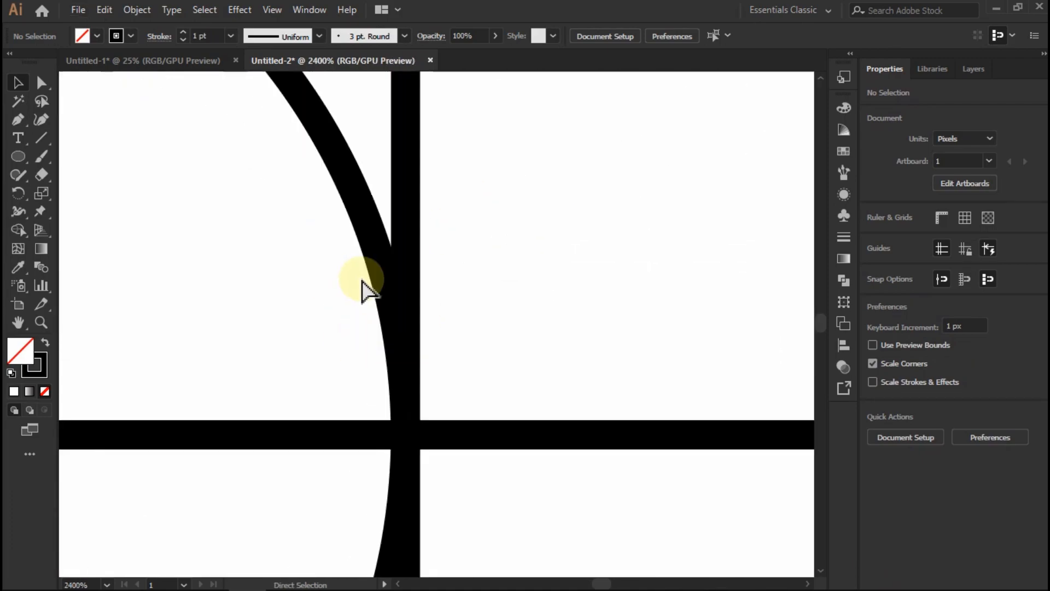
scroll(312, 281, down, 6)
scroll(304, 277, up, 1)
Select the two concentric circles and duplicate them three grid cells to the right
click(304, 275)
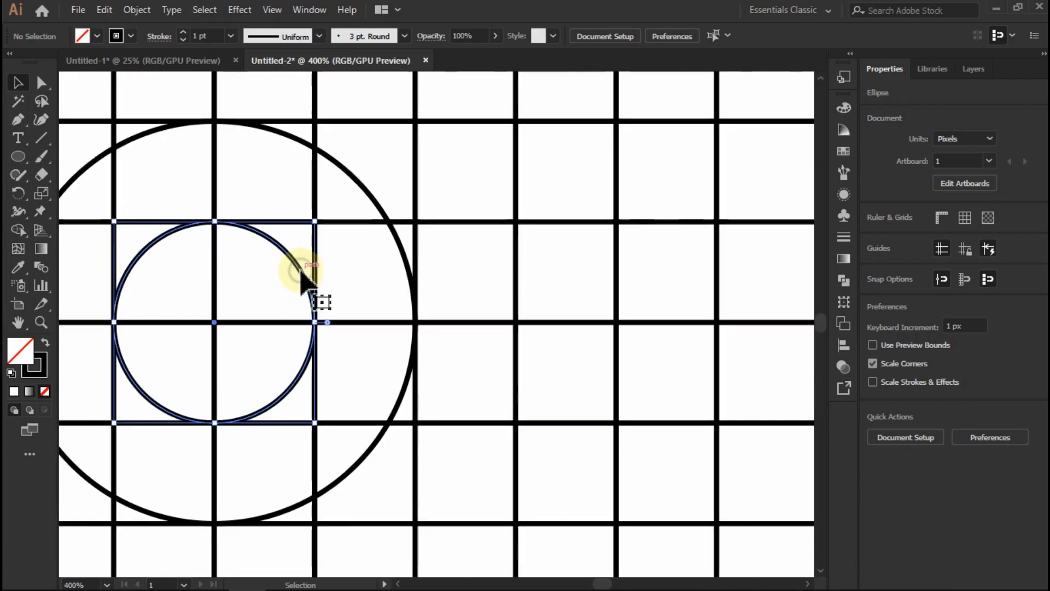
shift+click(395, 234)
drag(403, 252, 542, 276)
key(ctrl+z)
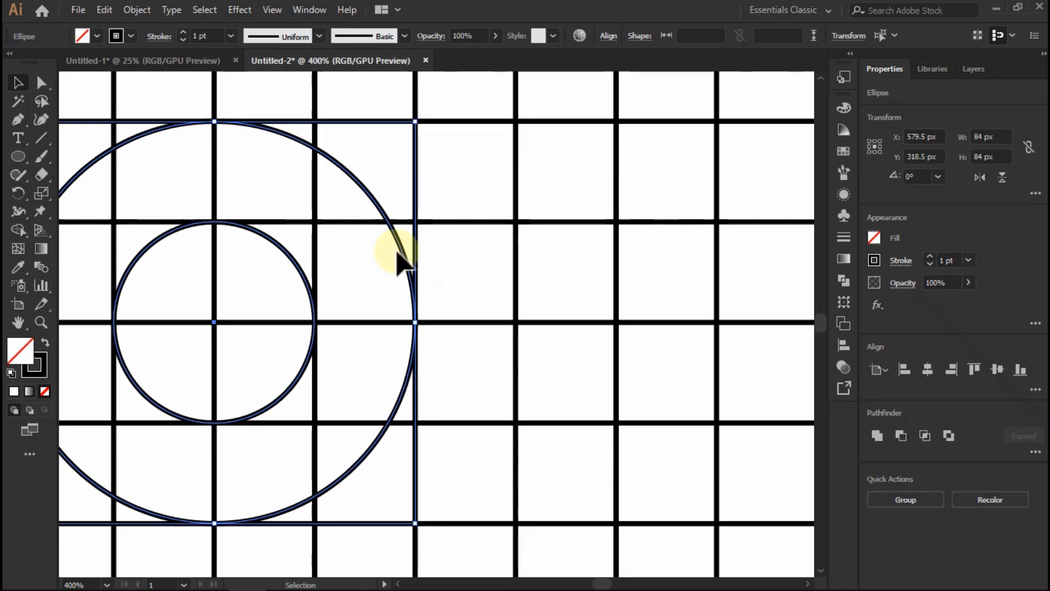
scroll(404, 361, down, 1)
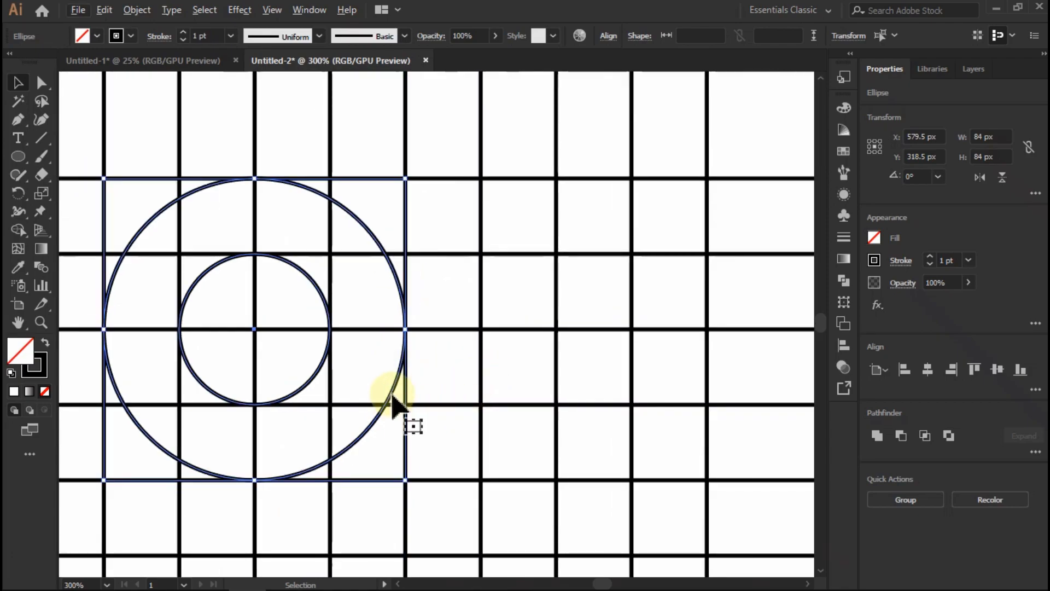
drag(395, 386, 620, 367)
click(504, 294)
Examine whether the edges of the duplicated circles line up with the grid lines
scroll(503, 342, up, 3)
scroll(725, 262, up, 2)
scroll(644, 338, up, 1)
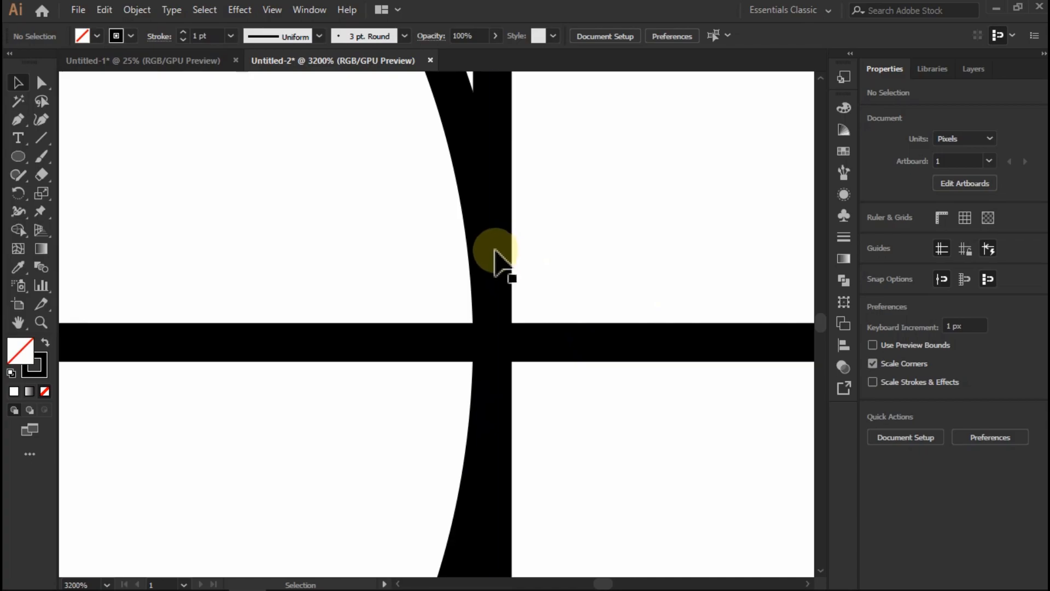
scroll(495, 231, down, 3)
scroll(363, 129, up, 3)
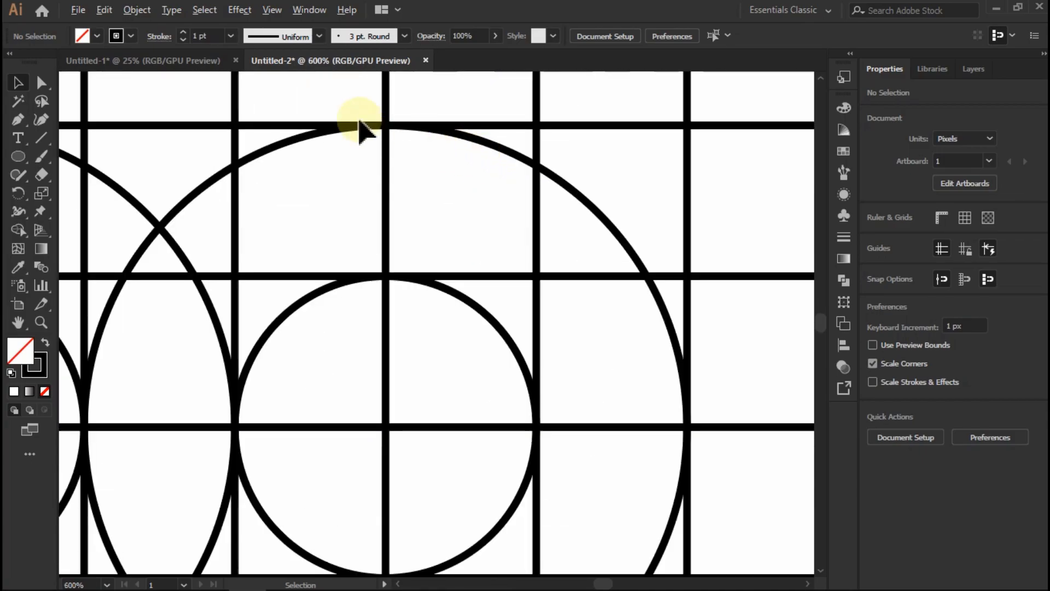
scroll(500, 136, down, 4)
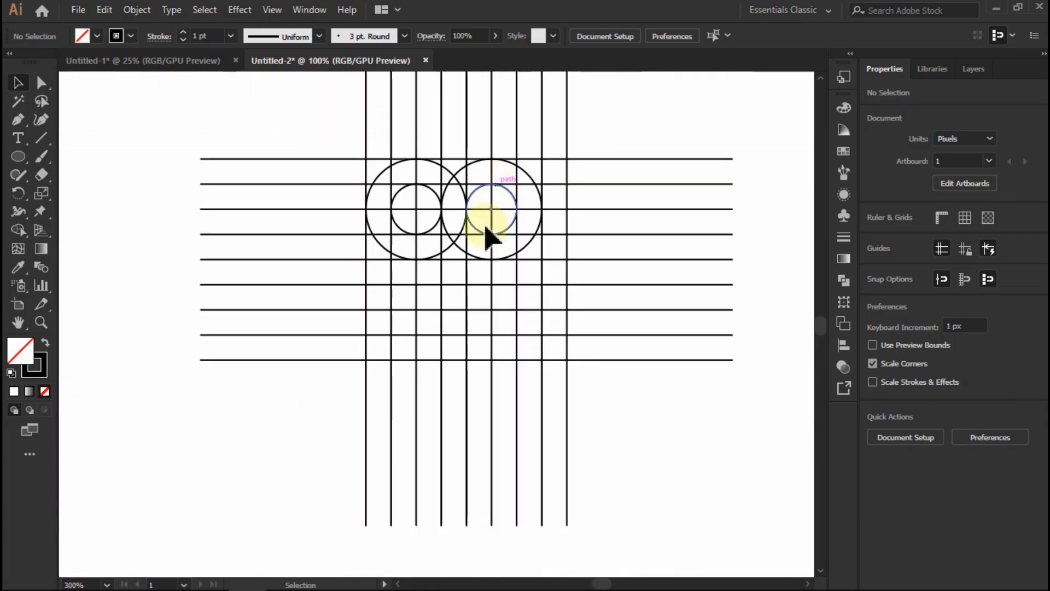
scroll(492, 211, up, 1)
scroll(425, 230, up, 1)
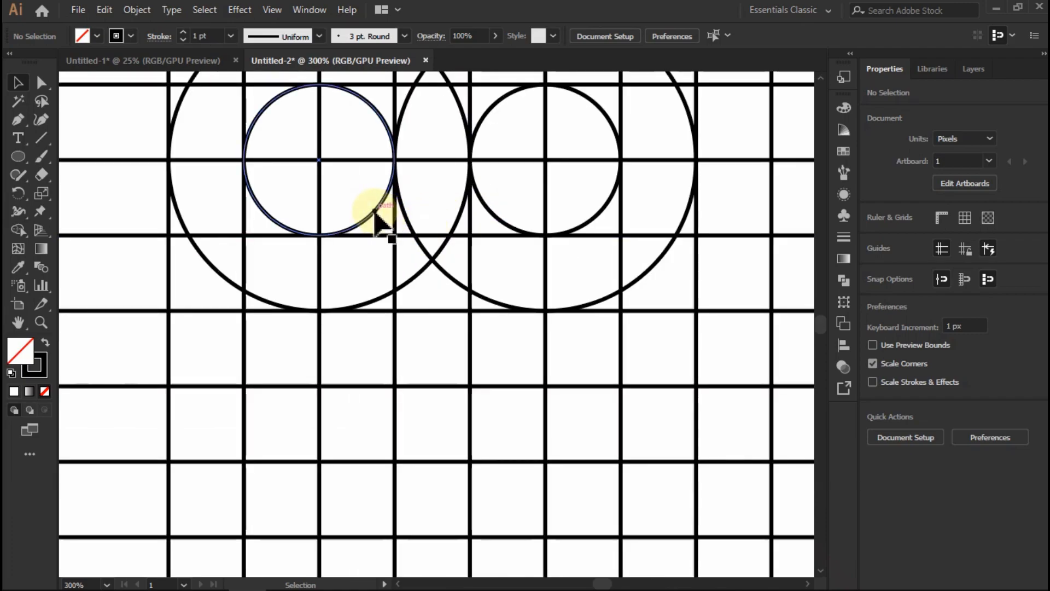
Select all four circles and duplicate them four grid cells down
click(375, 216)
shift+click(456, 222)
shift+click(492, 215)
shift+click(415, 231)
scroll(437, 230, down, 1)
scroll(504, 227, down, 1)
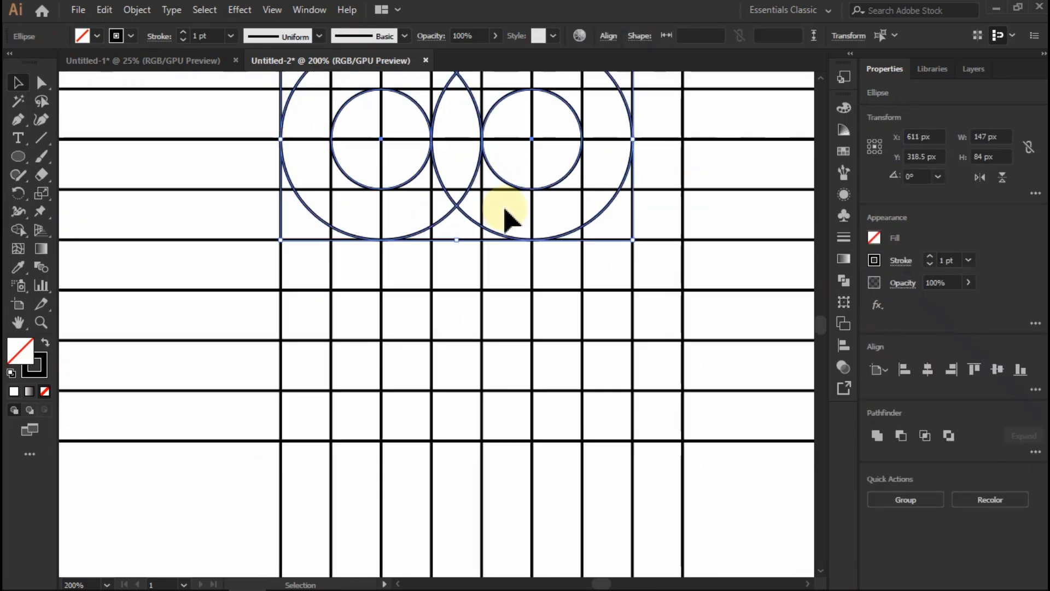
scroll(531, 229, up, 1)
drag(570, 190, 524, 245)
key(ctrl+z)
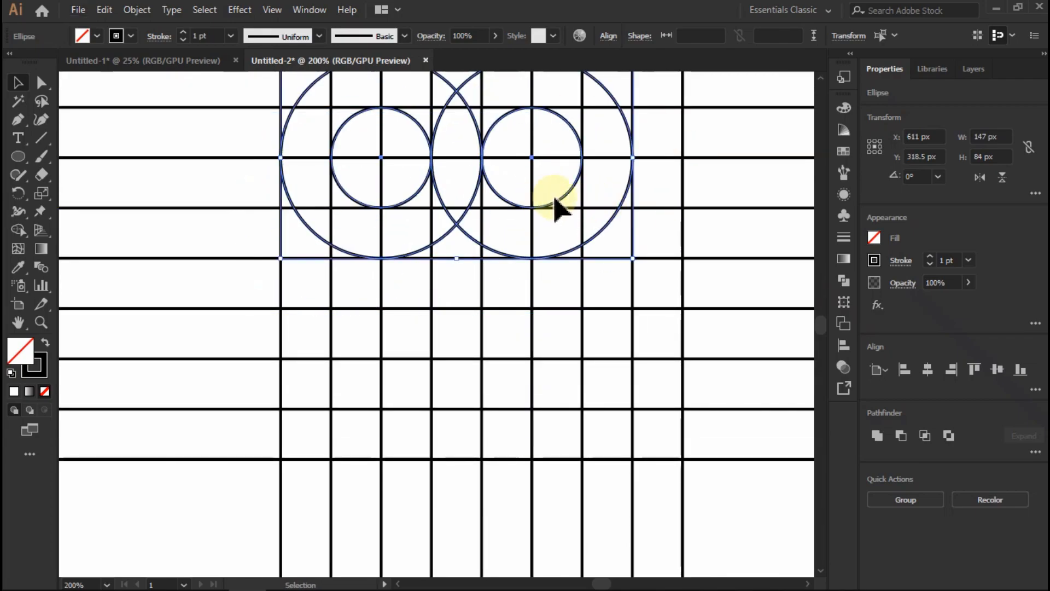
drag(565, 199, 559, 396)
click(542, 477)
Examine in outline view whether the large and small circles meet the grid lines exactly, and return to the normal preview
scroll(546, 469, up, 6)
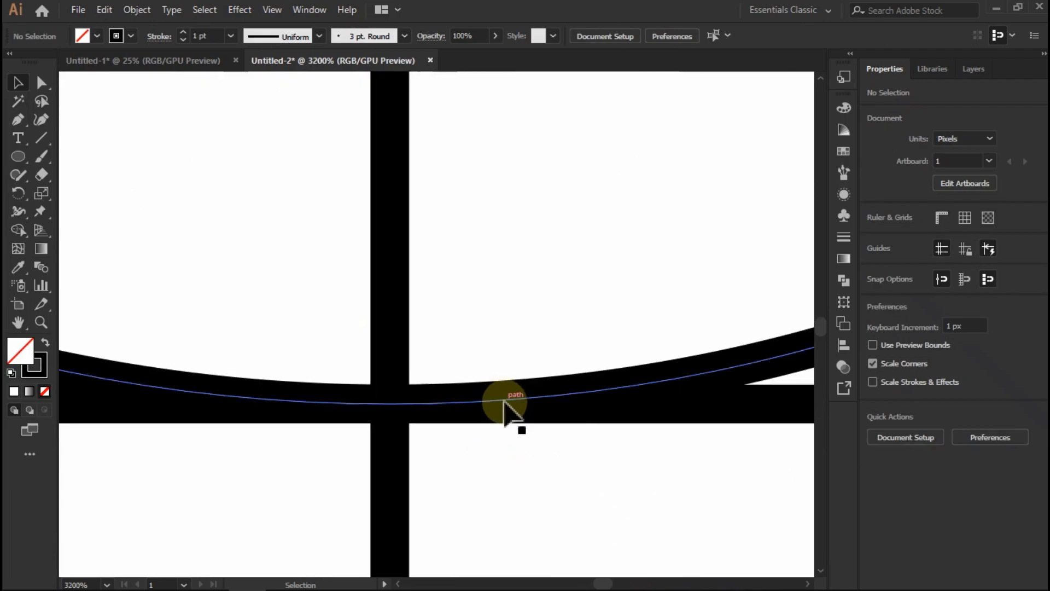
scroll(480, 427, down, 4)
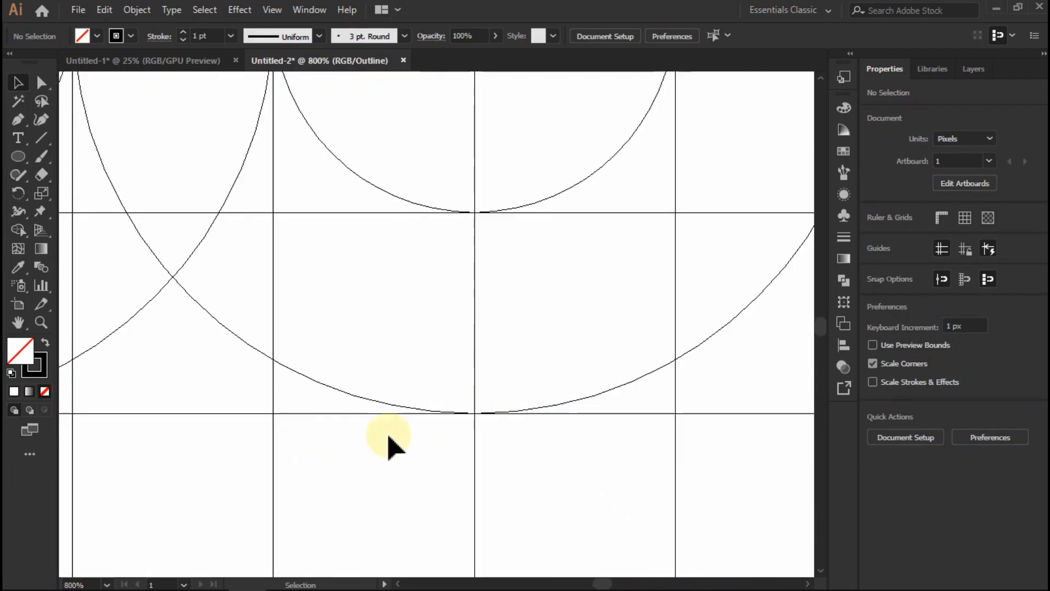
scroll(490, 219, down, 2)
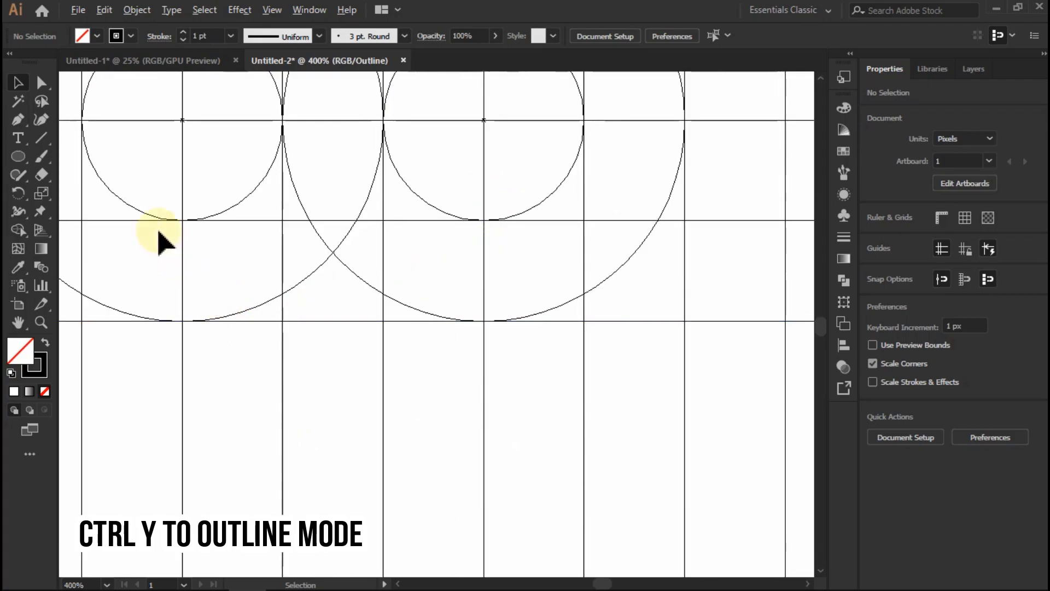
scroll(158, 218, up, 4)
scroll(348, 246, down, 4)
scroll(346, 234, up, 1)
scroll(267, 172, up, 3)
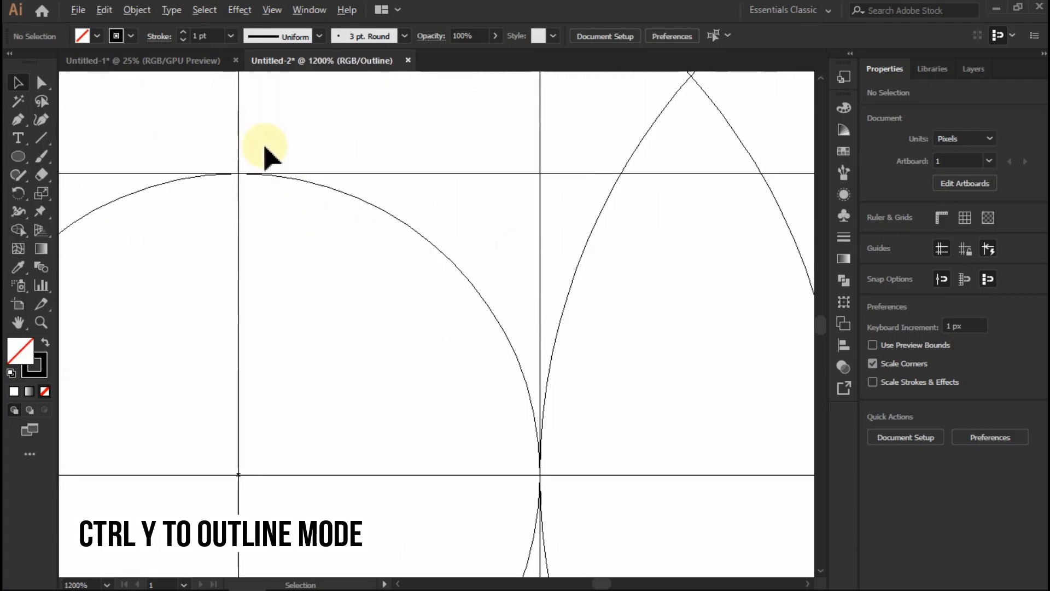
scroll(264, 158, down, 3)
scroll(520, 234, up, 3)
scroll(461, 218, down, 2)
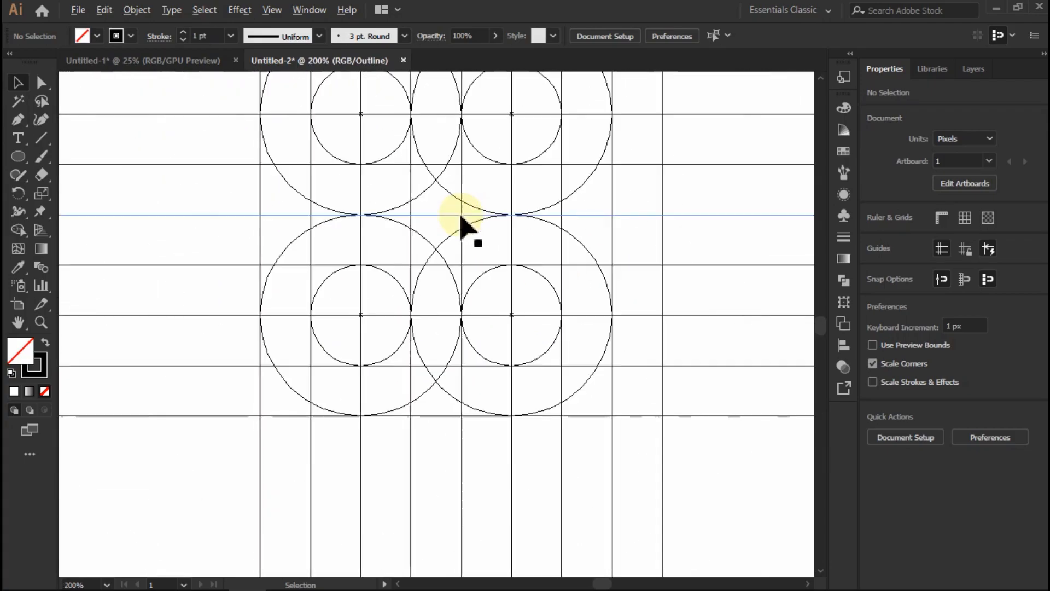
scroll(454, 214, up, 1)
key(ctrl+y)
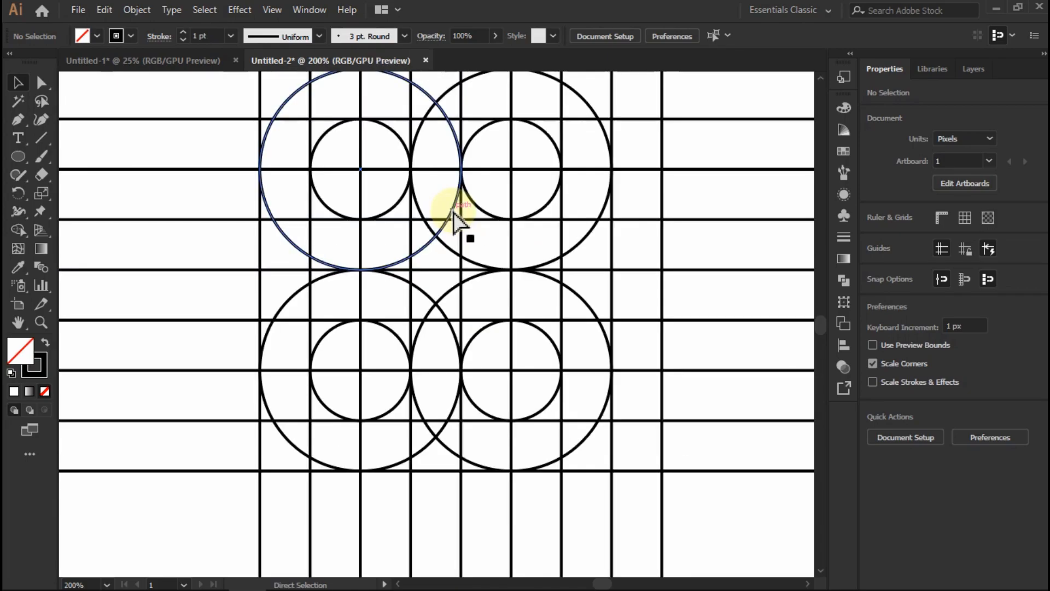
Select the whole grid with all circles and set the Shape Builder to a black fill without stroke
scroll(452, 221, down, 4)
scroll(410, 228, up, 2)
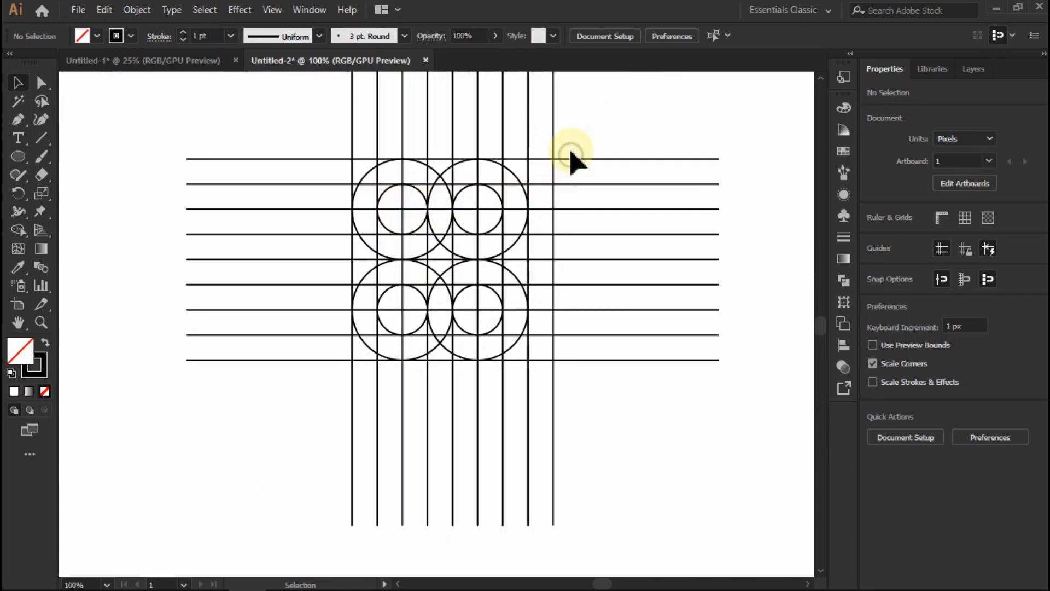
scroll(632, 82, up, 5)
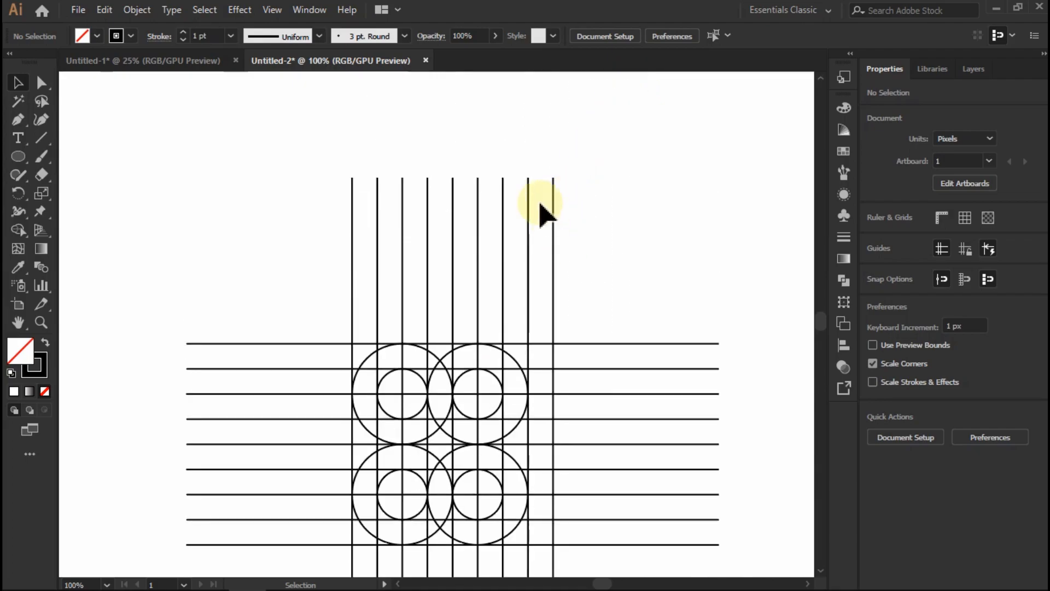
scroll(551, 276, down, 3)
scroll(607, 146, up, 2)
drag(398, 327, 313, 406)
scroll(508, 304, up, 1)
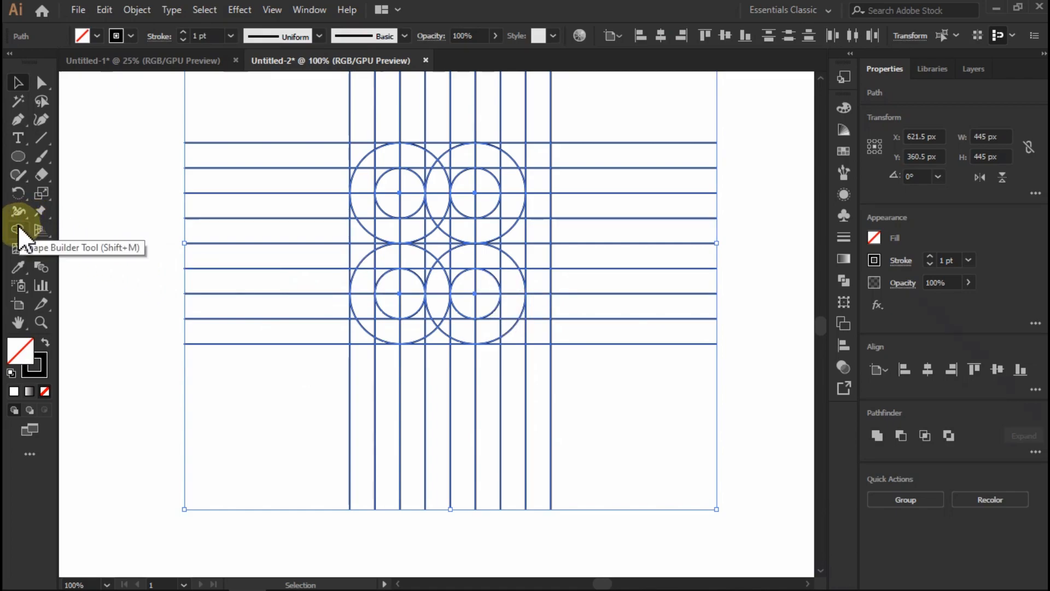
click(18, 227)
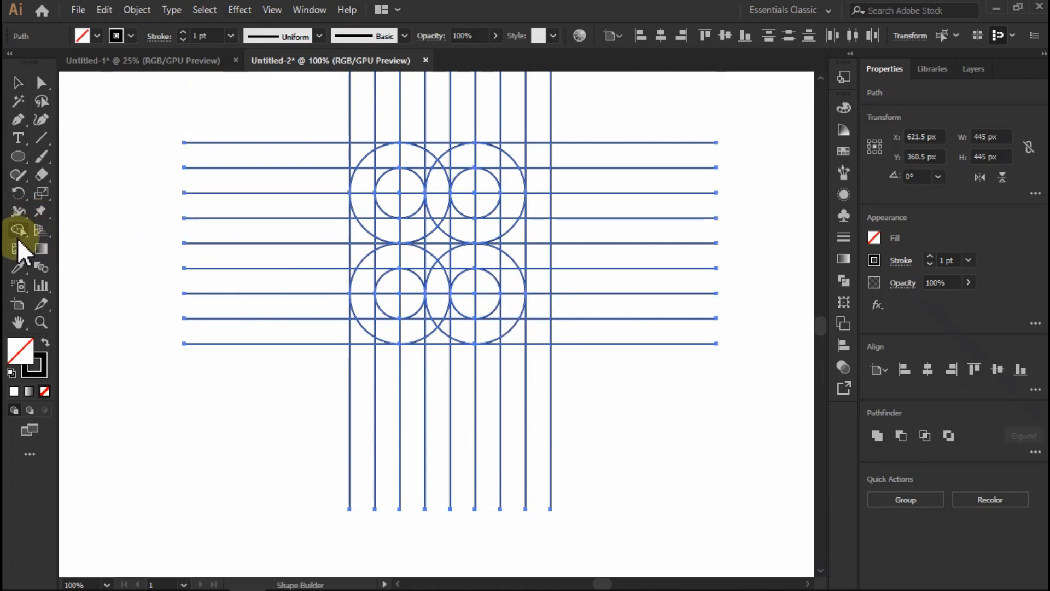
click(46, 341)
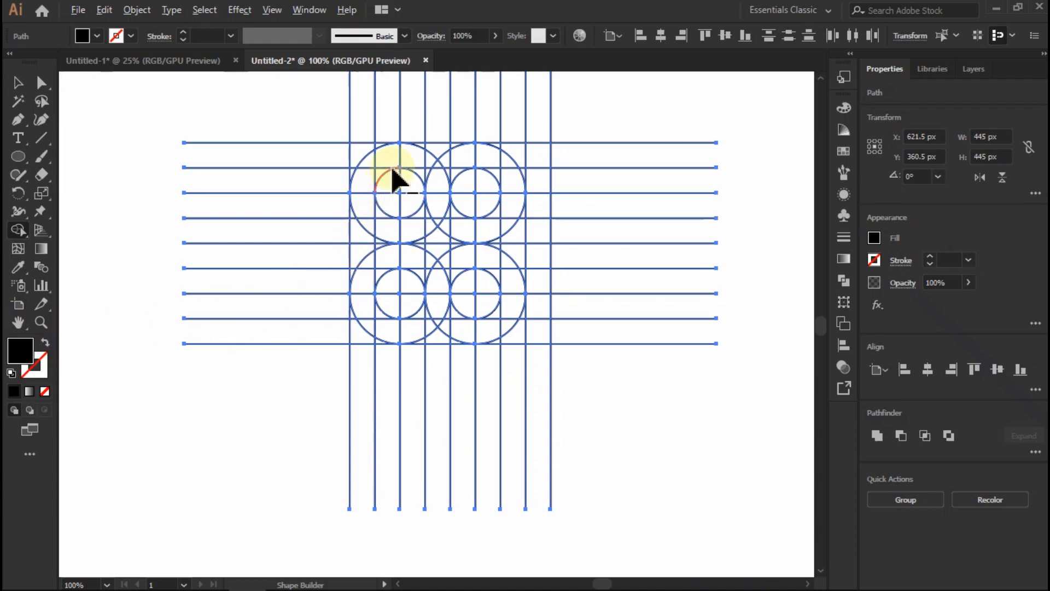
Merge the left column, bottom bar and lower centre stem into one shape, and the top bar with the upper centre stem into another
scroll(399, 181, up, 2)
mouse_move(316, 230)
mouse_down()
mouse_move(310, 456)
mouse_move(438, 442)
mouse_move(464, 424)
mouse_move(481, 346)
mouse_up()
scroll(445, 300, up, 3)
mouse_move(339, 218)
mouse_down()
mouse_move(383, 194)
mouse_move(444, 220)
mouse_move(468, 241)
mouse_move(478, 306)
mouse_up()
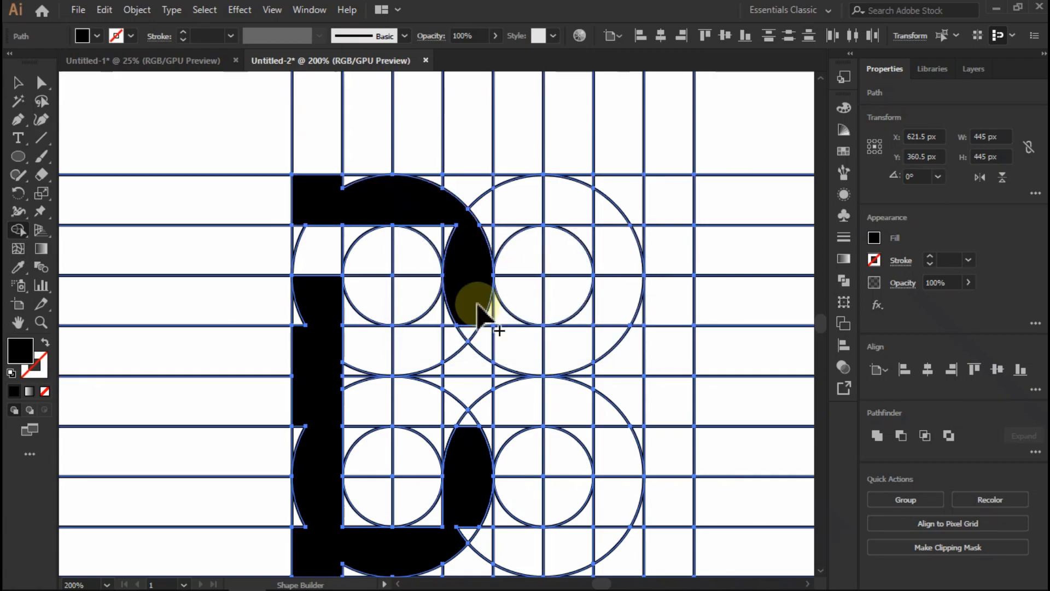
scroll(478, 313, down, 2)
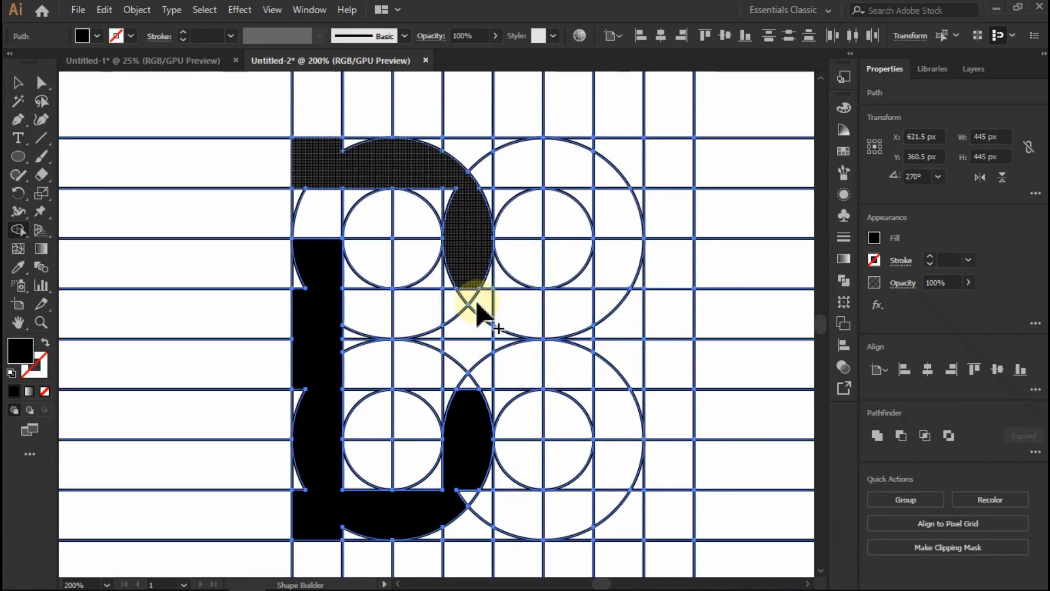
mouse_move(462, 283)
mouse_down()
mouse_move(468, 328)
mouse_move(480, 278)
mouse_up()
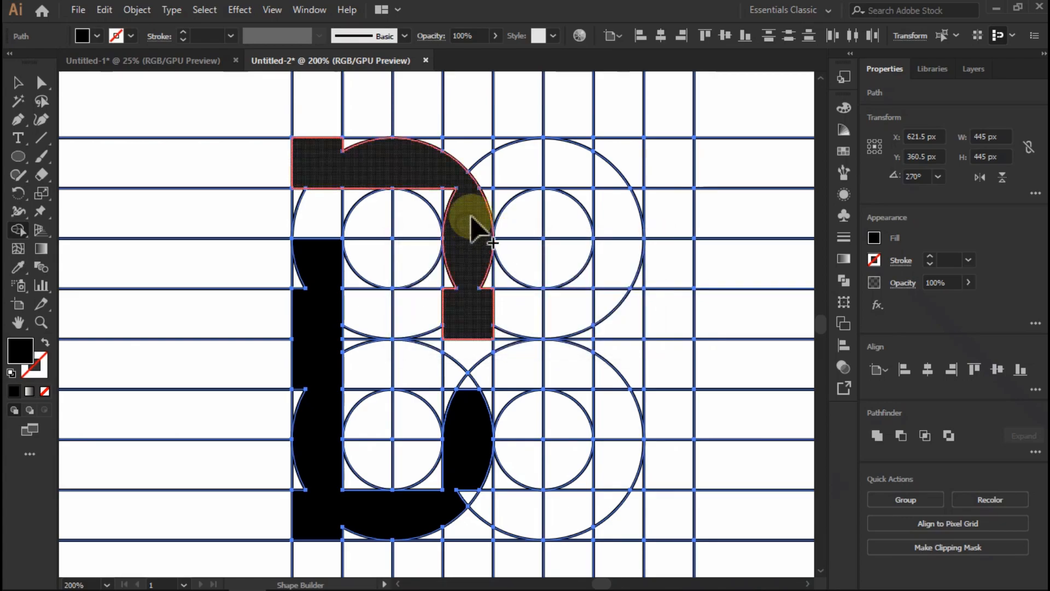
Extend the upper shape across the top to the right column, down that column and back along the bottom row
mouse_move(481, 213)
mouse_down()
mouse_move(534, 159)
mouse_move(628, 159)
mouse_move(692, 141)
mouse_up()
scroll(629, 281, down, 2)
mouse_move(628, 153)
mouse_down()
mouse_move(629, 364)
mouse_move(616, 478)
mouse_move(516, 480)
mouse_up()
scroll(517, 481, up, 4)
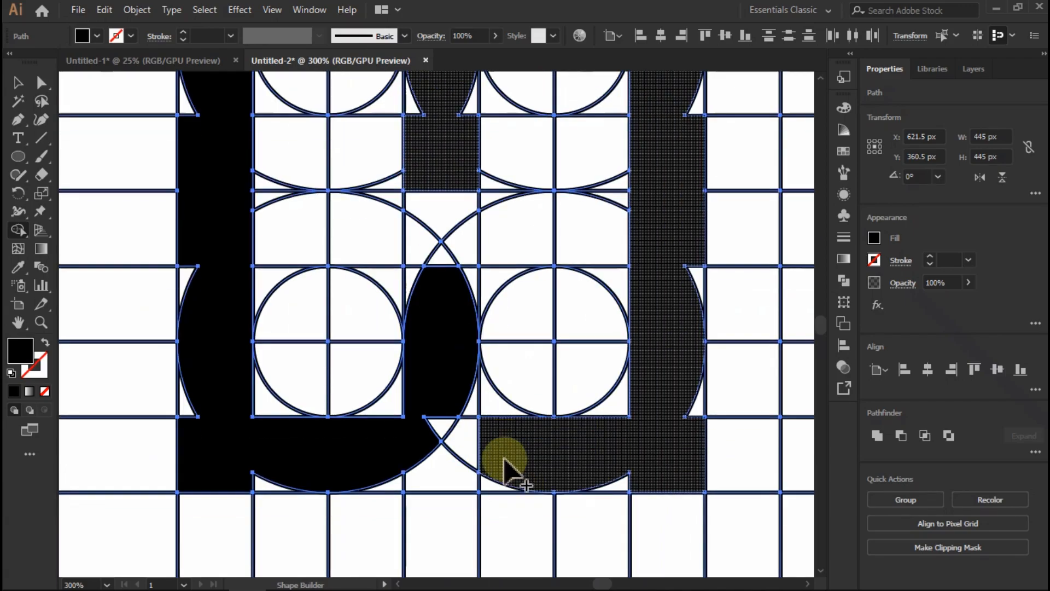
Merge the small gaps beside the lower centre stem and under the right column's bottom curve into the right shape
scroll(496, 437, up, 1)
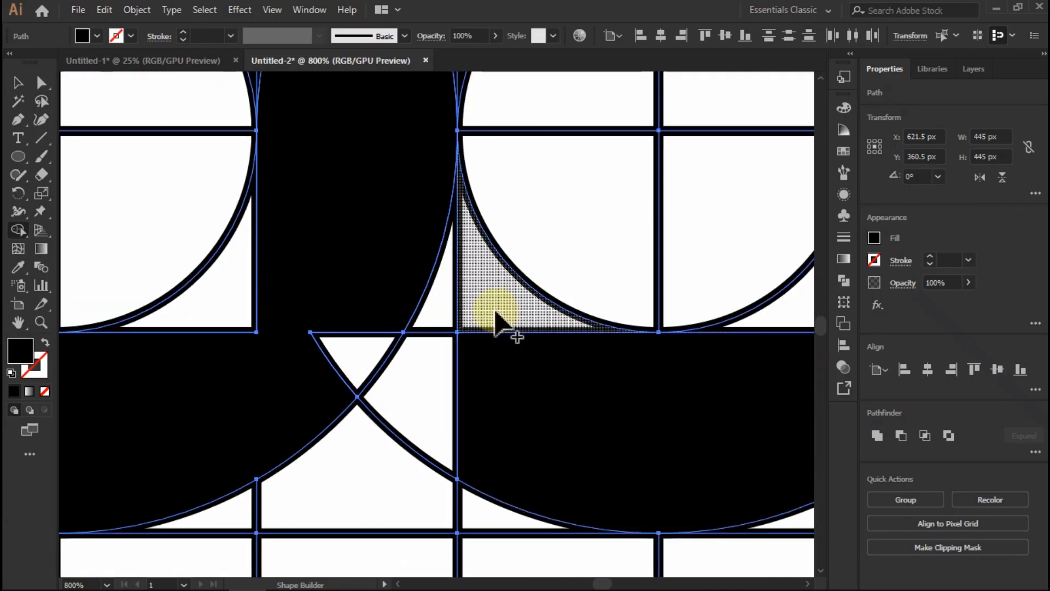
mouse_move(490, 327)
mouse_down()
mouse_move(452, 362)
mouse_move(447, 342)
mouse_move(509, 372)
mouse_up()
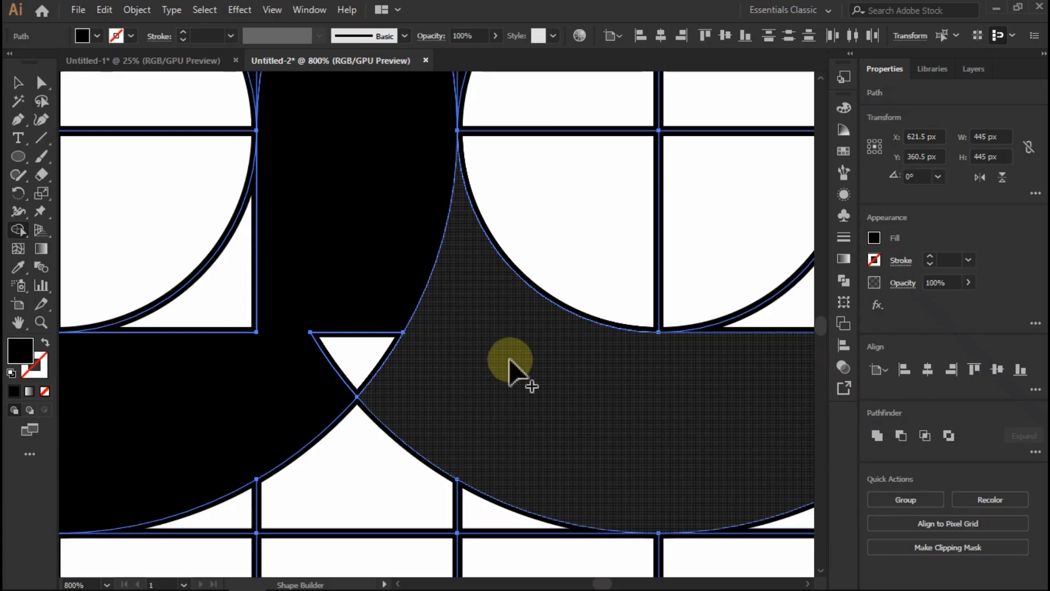
scroll(487, 317, down, 2)
scroll(657, 402, up, 3)
drag(574, 448, 671, 465)
scroll(644, 204, down, 2)
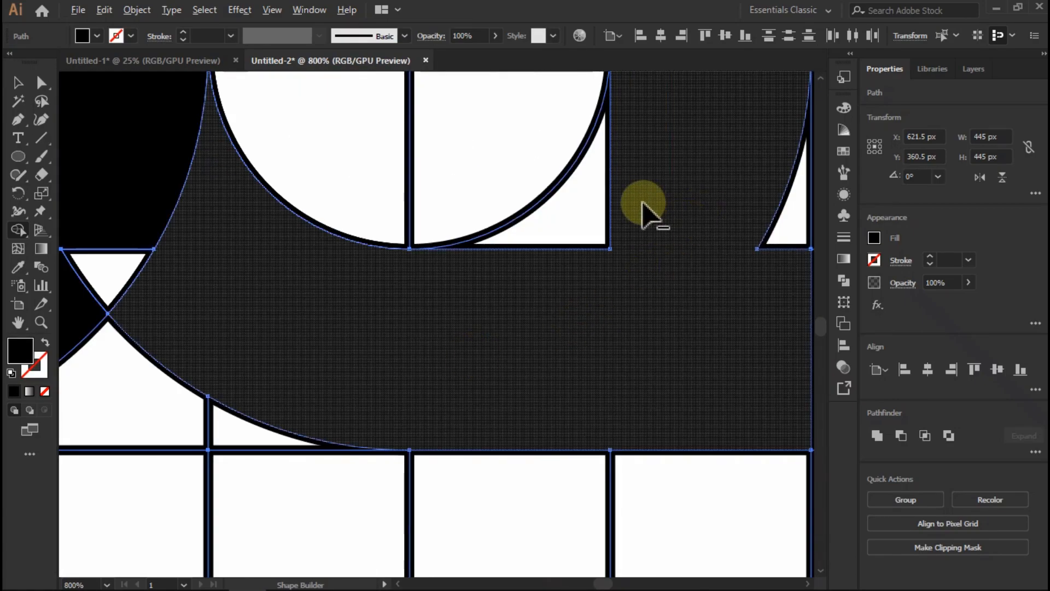
Merge the leftover slivers along the right column's outer edge into the right shape
scroll(711, 209, up, 2)
drag(686, 190, 702, 269)
scroll(702, 269, down, 3)
scroll(731, 145, up, 3)
scroll(597, 312, down, 3)
scroll(569, 175, up, 2)
drag(598, 238, 618, 333)
scroll(627, 164, up, 5)
drag(626, 156, 609, 207)
Merge the leftover gaps at the top centre and on both sides of the upper centre stem into the shape
scroll(610, 206, up, 3)
scroll(609, 206, left, 1)
drag(405, 171, 469, 175)
scroll(469, 175, down, 3)
scroll(480, 199, up, 1)
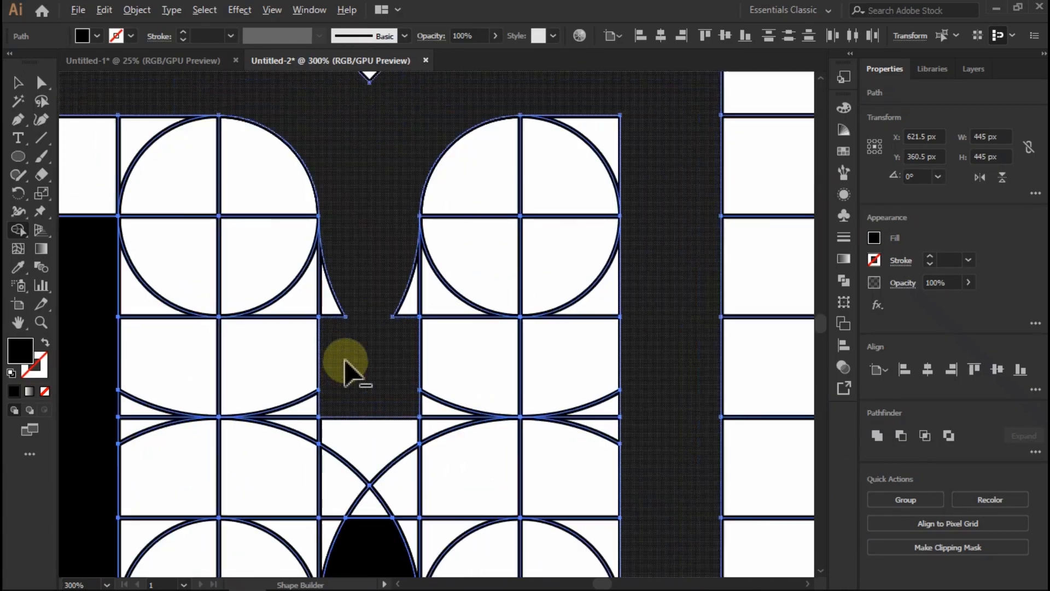
scroll(344, 360, up, 2)
mouse_move(315, 257)
mouse_down()
mouse_move(459, 289)
mouse_move(475, 260)
mouse_up()
Merge the leftover sliver above the left circle's arc into the top bar
scroll(504, 156, up, 3)
scroll(291, 177, up, 4)
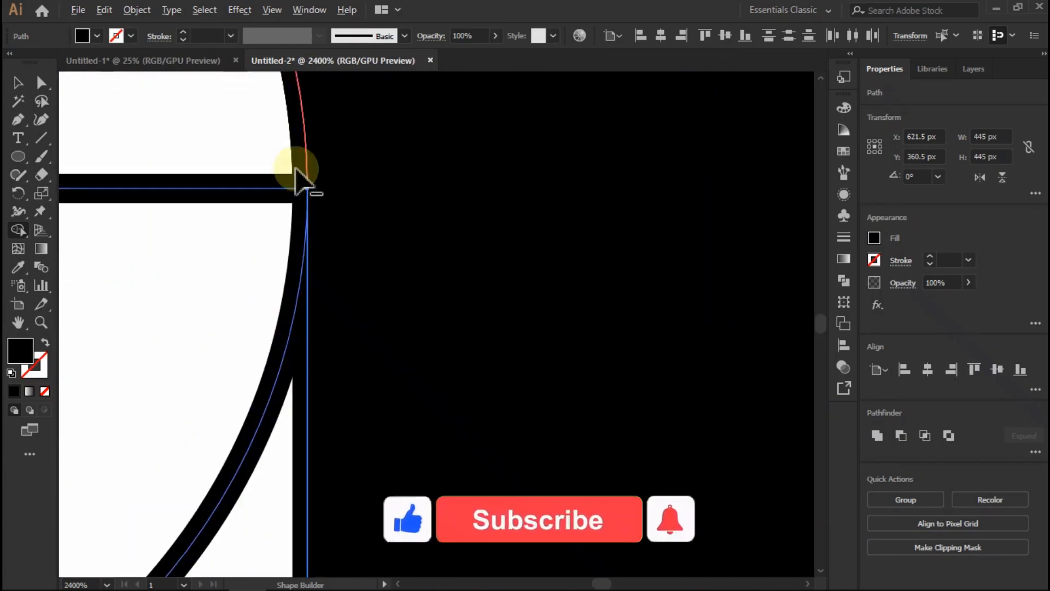
scroll(459, 292, down, 7)
scroll(360, 220, up, 3)
mouse_move(359, 211)
mouse_down()
mouse_move(353, 162)
mouse_move(362, 155)
mouse_up()
scroll(438, 178, down, 2)
Merge the leftover slivers along the left column's outer edge into the left shape
scroll(556, 223, down, 3)
scroll(337, 326, up, 2)
drag(312, 269, 338, 275)
scroll(338, 275, down, 3)
scroll(336, 316, up, 5)
drag(222, 175, 316, 187)
scroll(316, 187, down, 3)
scroll(290, 372, up, 2)
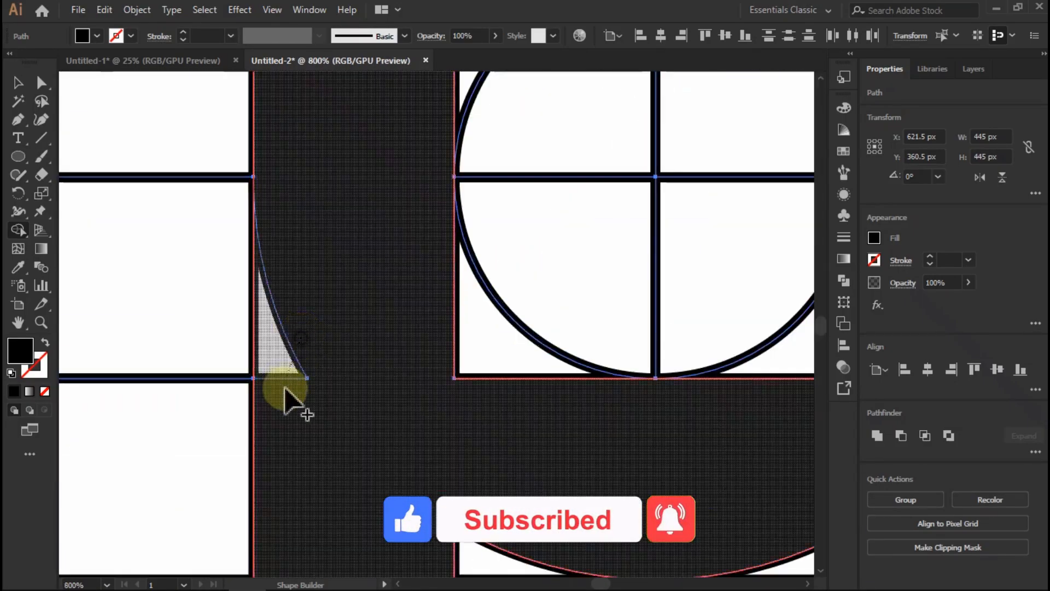
drag(285, 381, 321, 333)
Merge the remaining gaps around the left shape's bottom bar and lower centre curve into the shape
scroll(322, 328, down, 2)
scroll(405, 431, up, 2)
scroll(405, 438, down, 3)
scroll(571, 301, up, 3)
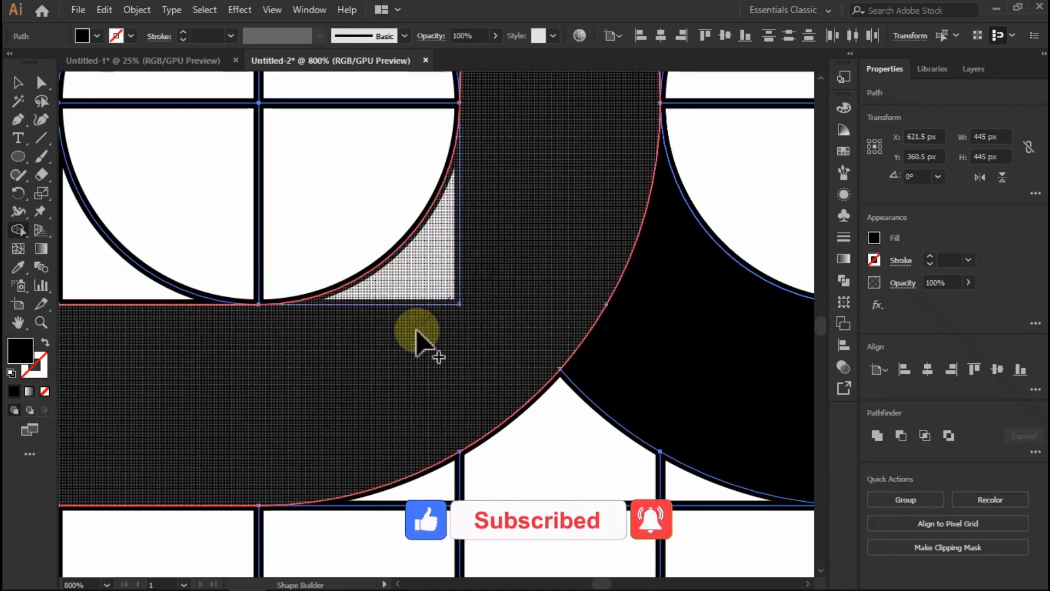
scroll(416, 333, down, 3)
scroll(469, 211, up, 3)
drag(609, 203, 611, 205)
Examine the merged black shapes for unfilled gaps along their curves and corners
scroll(470, 383, up, 3)
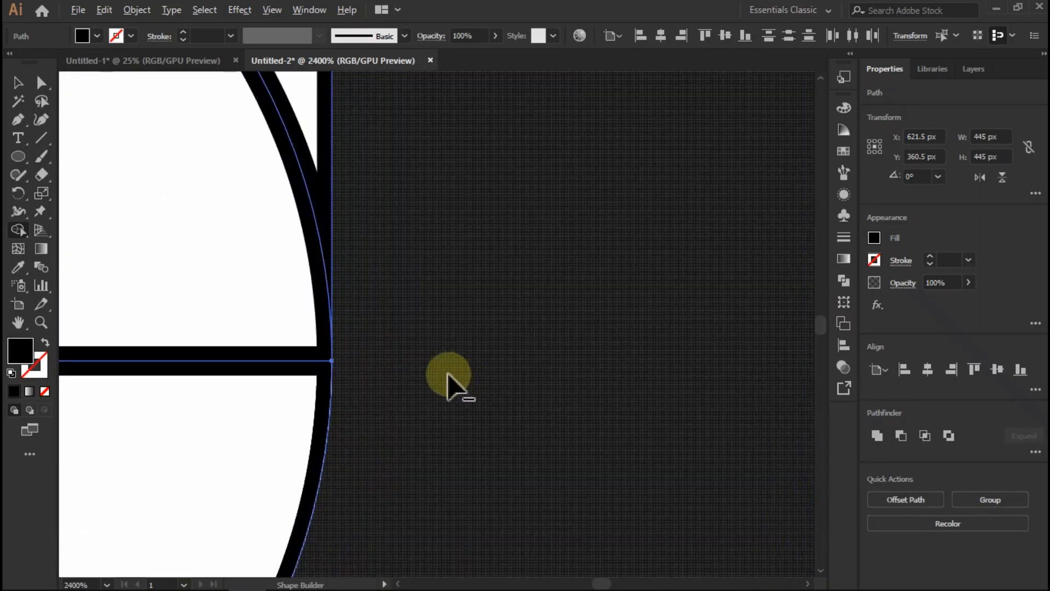
scroll(443, 306, down, 6)
scroll(442, 171, up, 1)
scroll(304, 169, down, 2)
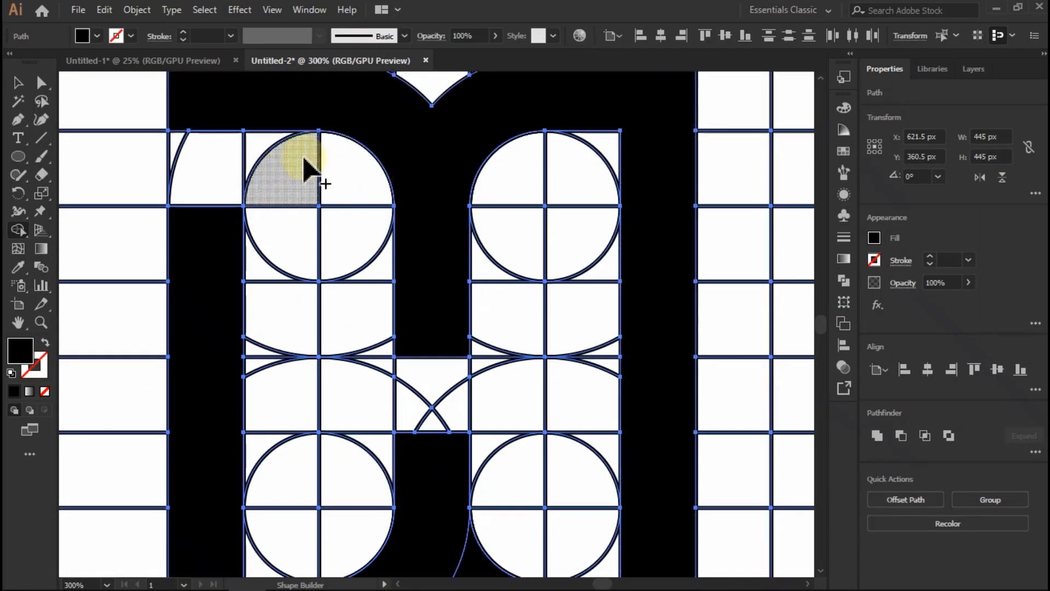
scroll(469, 152, up, 1)
scroll(663, 235, down, 1)
scroll(526, 180, down, 1)
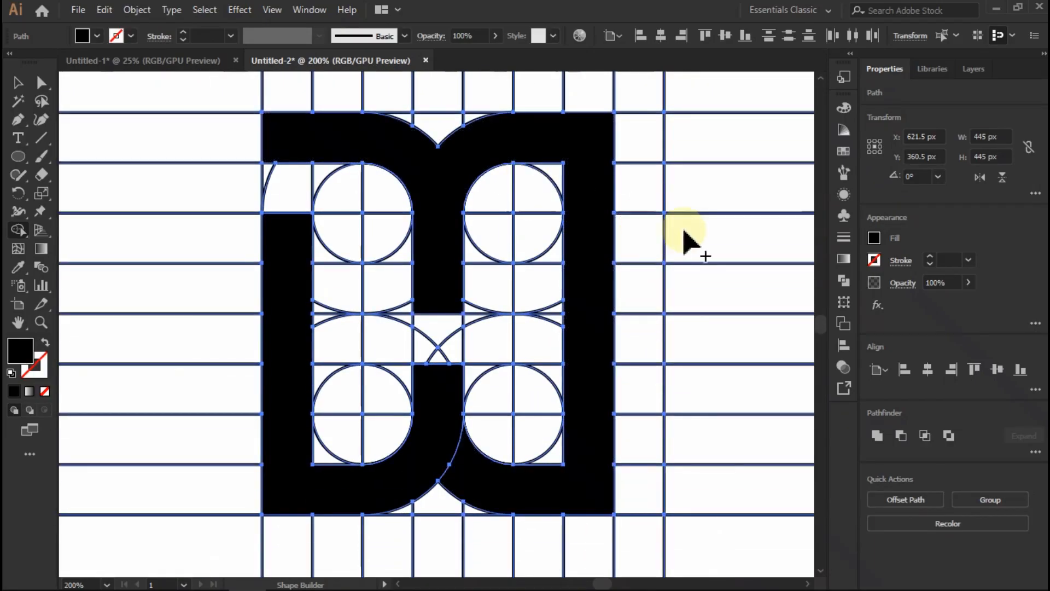
Select both merged black shapes and move them clear of the grid, to its right
click(17, 83)
click(156, 140)
scroll(405, 205, down, 2)
click(420, 221)
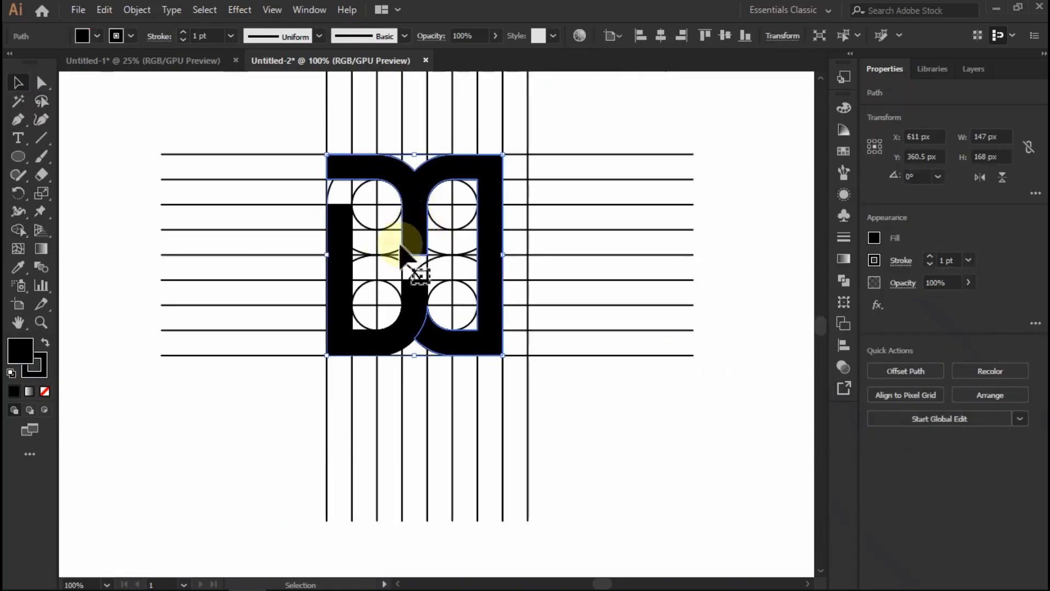
drag(352, 293, 631, 273)
key(ctrl+z)
scroll(404, 274, down, 2)
click(592, 381)
Select all leftover grid lines and circle pieces and delete them
drag(504, 159, 316, 394)
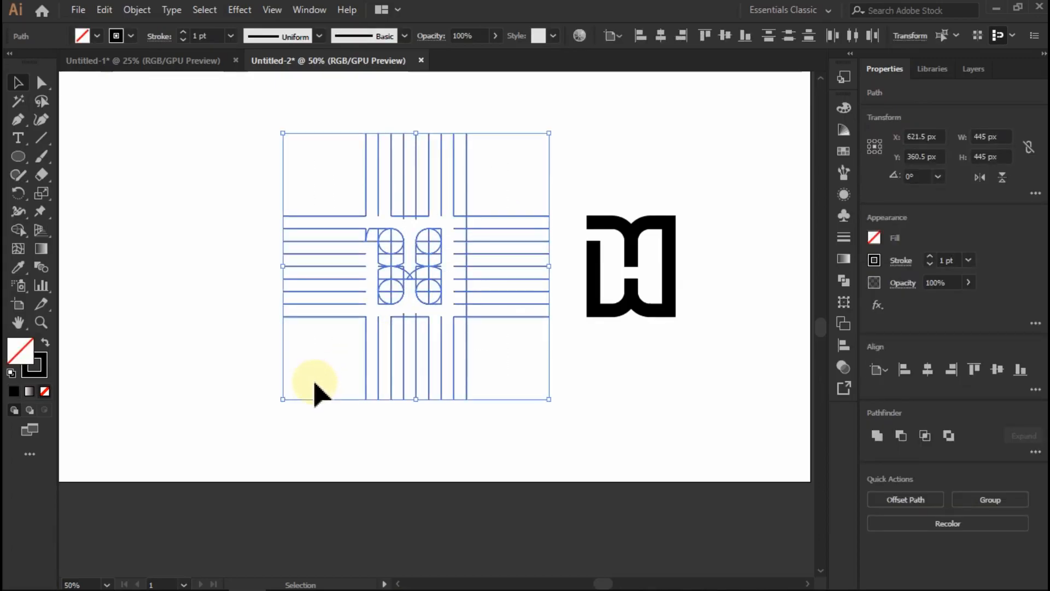
click(104, 11)
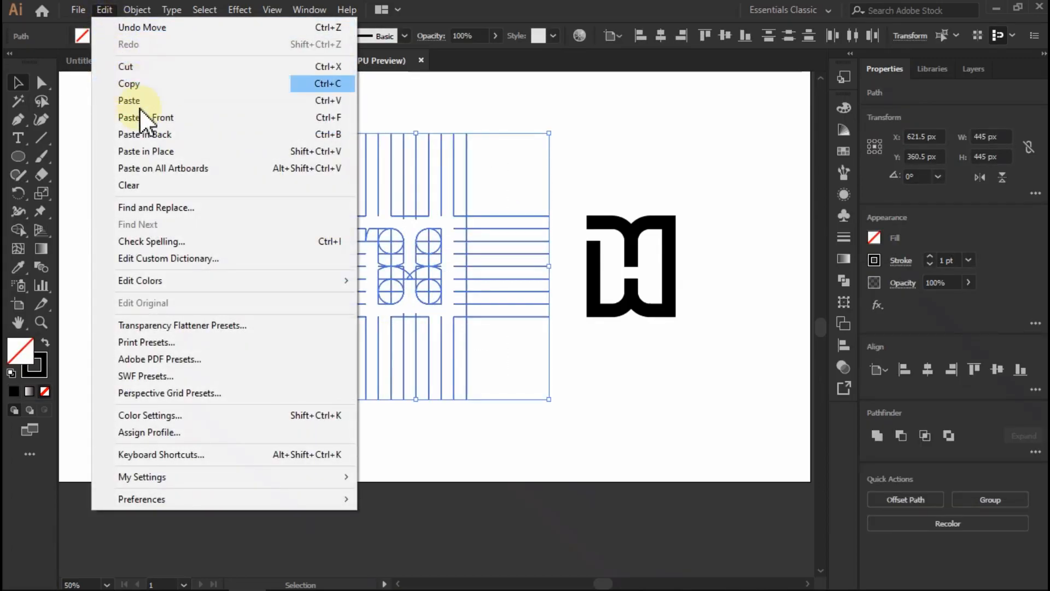
click(162, 186)
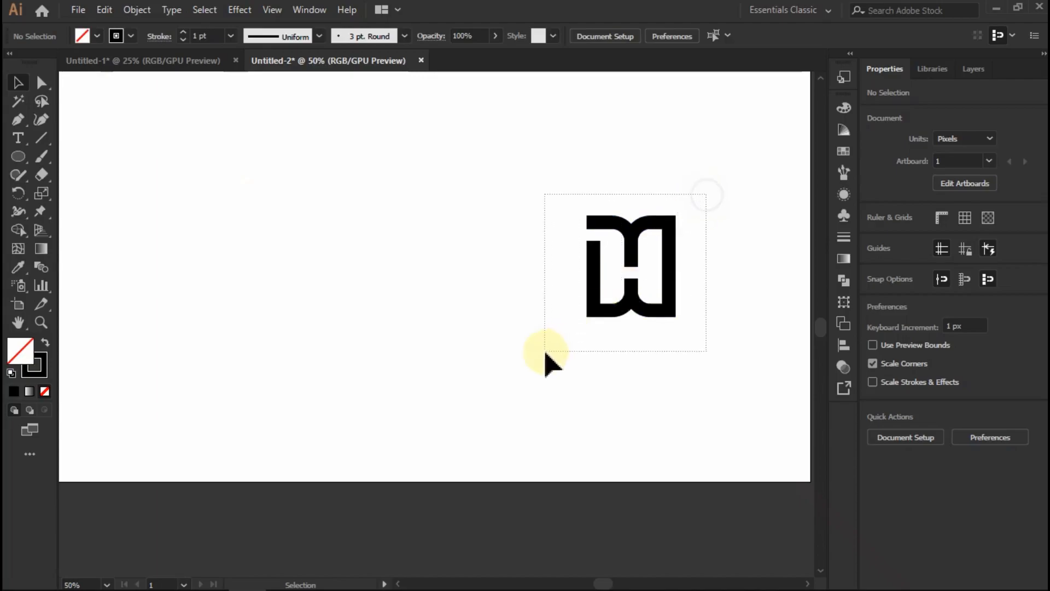
Select both logo shapes, move them to the artboard's centre and enlarge them proportionally to about 323 px high
drag(545, 353, 546, 355)
drag(667, 282, 429, 364)
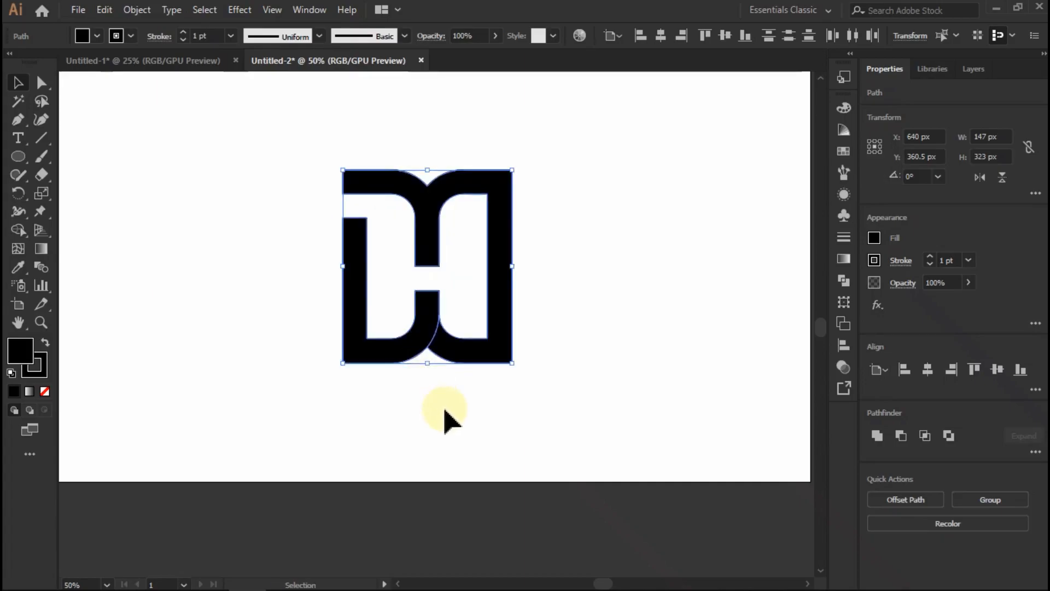
click(445, 409)
scroll(409, 268, up, 1)
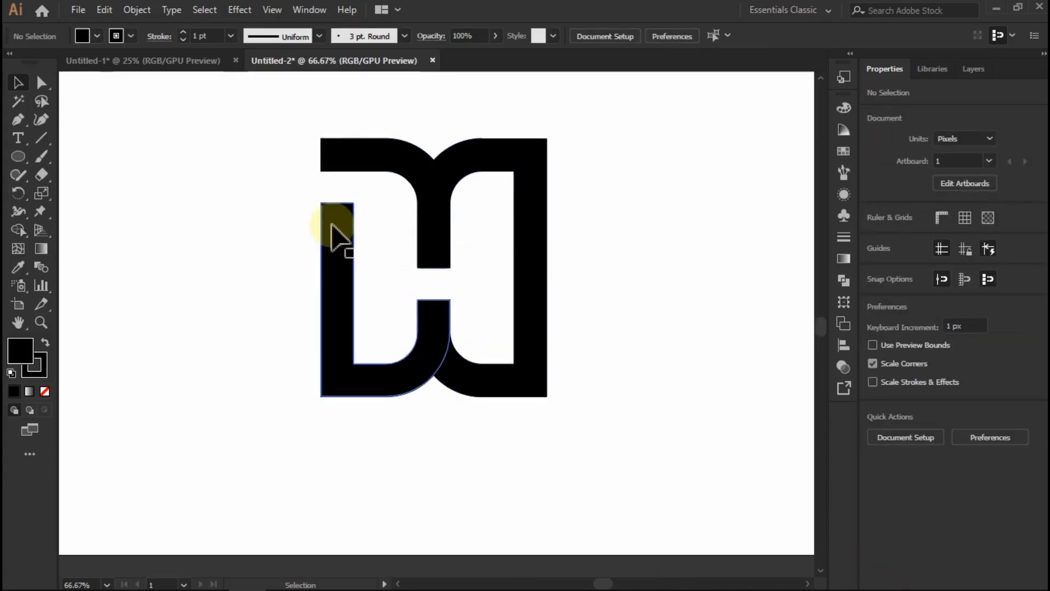
Remove the stroke for new shapes and try drawing a rectangle in the gap between the logo's upper bar and left stem
scroll(333, 232, up, 1)
scroll(339, 240, down, 2)
scroll(398, 236, up, 1)
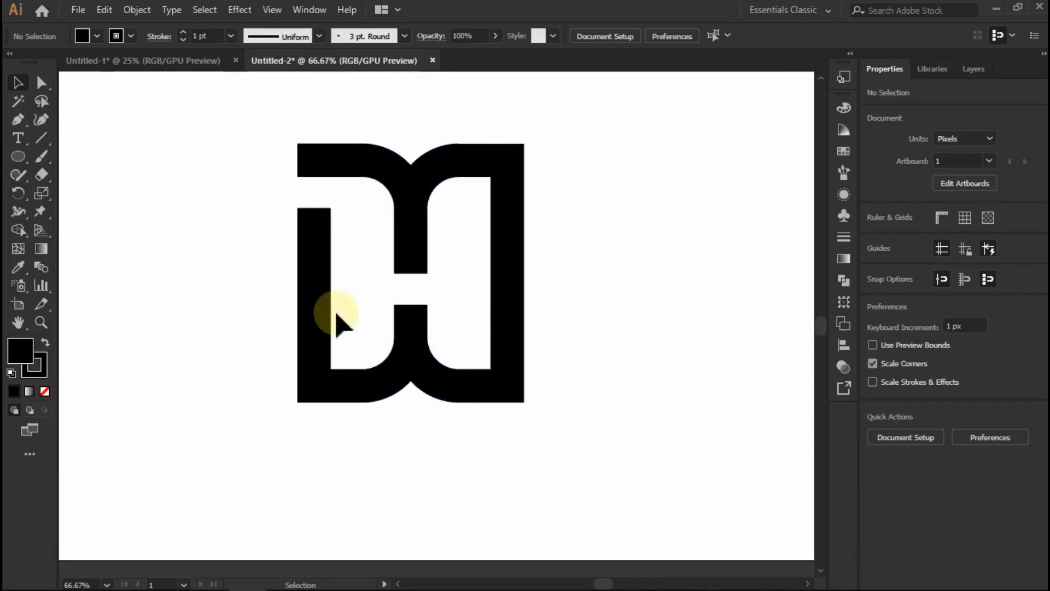
scroll(322, 273, up, 2)
click(15, 157)
drag(21, 166, 117, 157)
scroll(244, 198, up, 2)
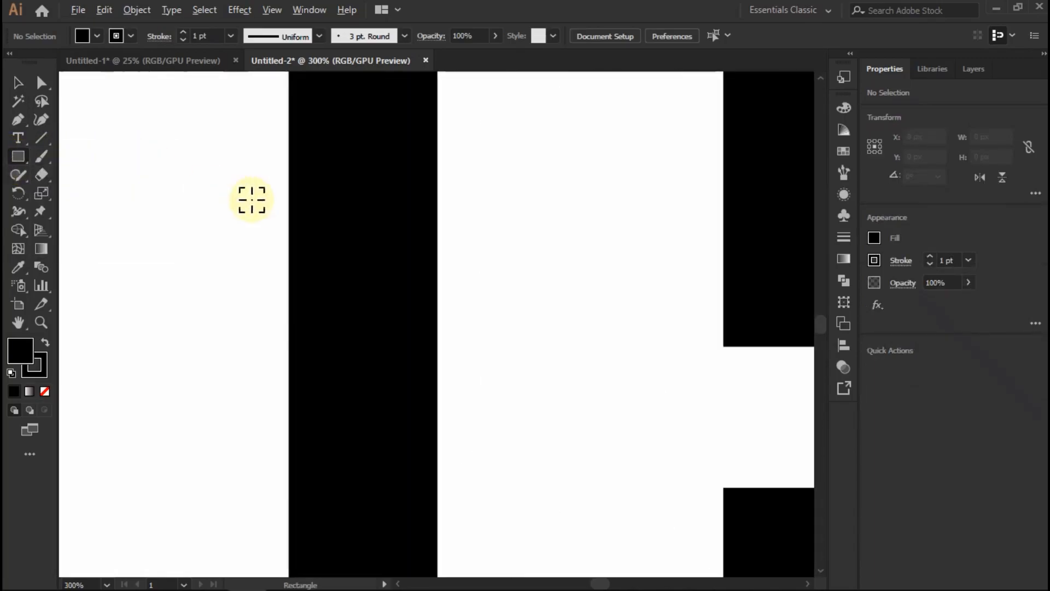
scroll(364, 207, up, 4)
scroll(384, 138, up, 1)
key(slash)
drag(253, 163, 359, 292)
key(ctrl+z)
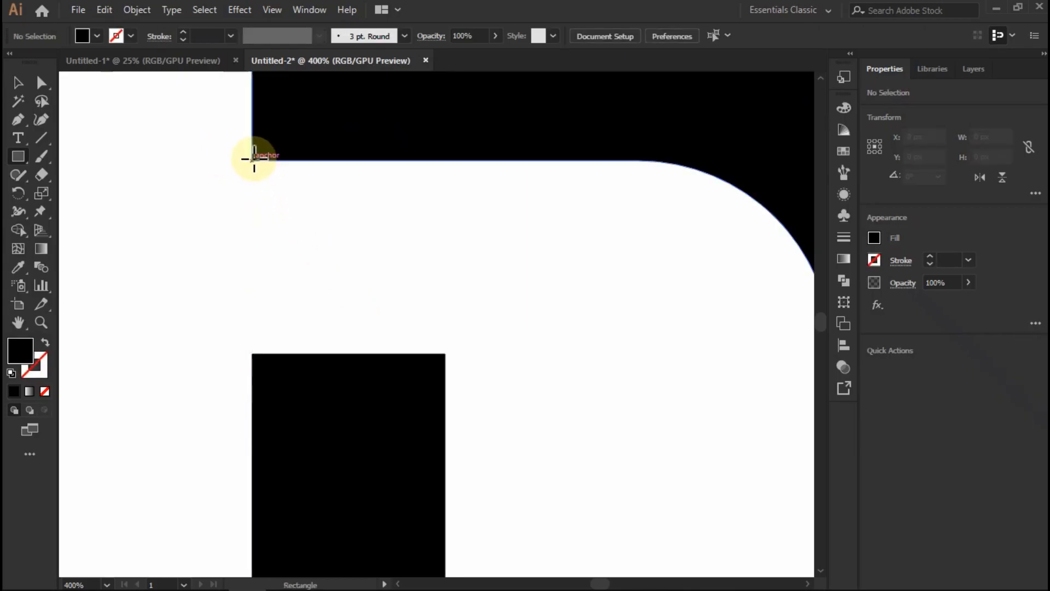
Turn off Snap to Pixel and draw a black square of about 40.4 px filling the gap above the left stem
click(17, 82)
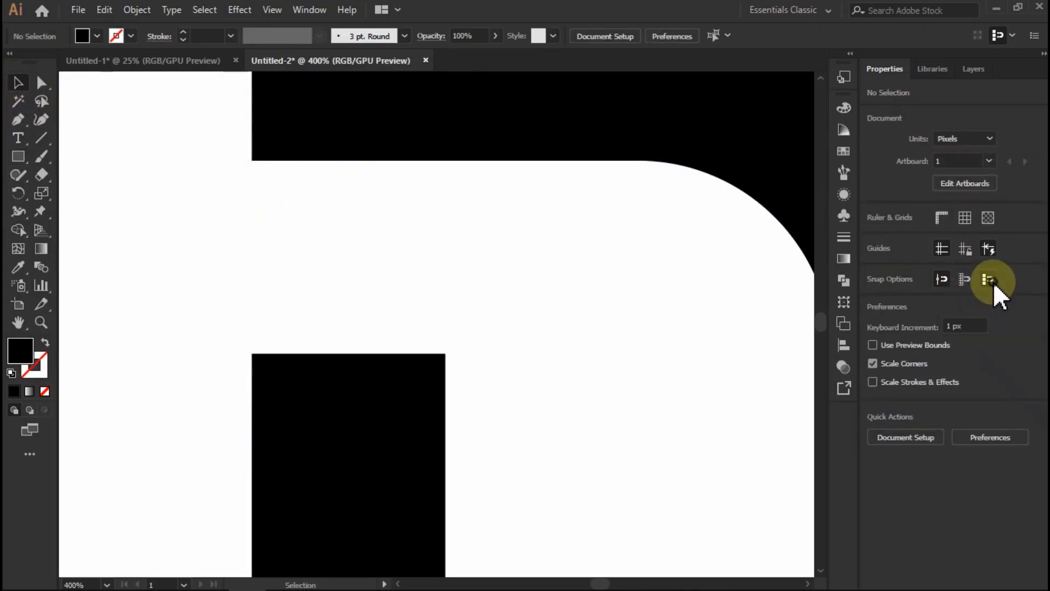
key(m)
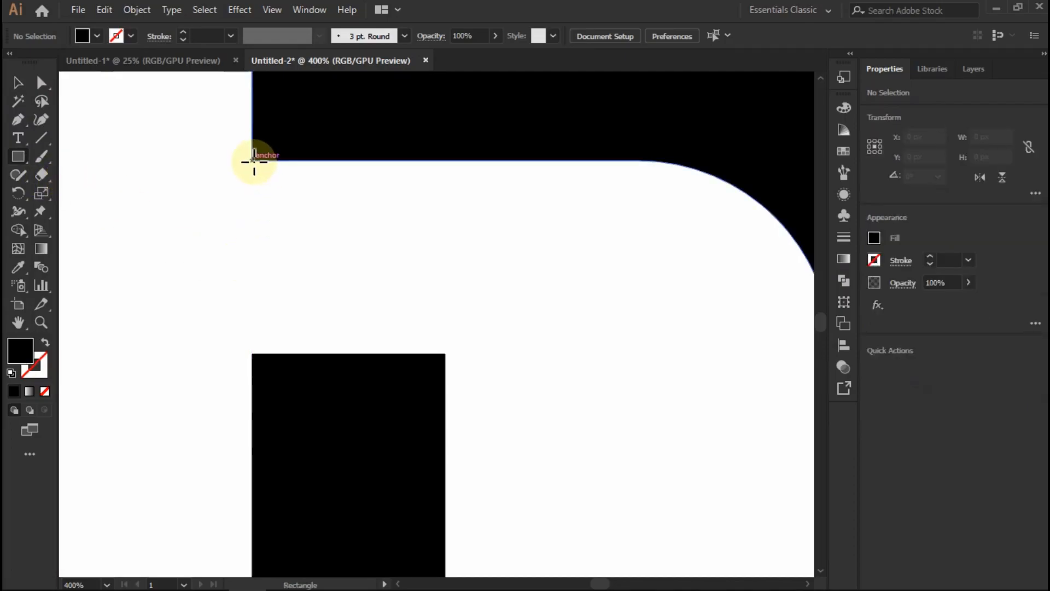
drag(252, 160, 446, 353)
Move the square down and place it flush against the outer left edge of the lower shape's stem
scroll(377, 235, down, 4)
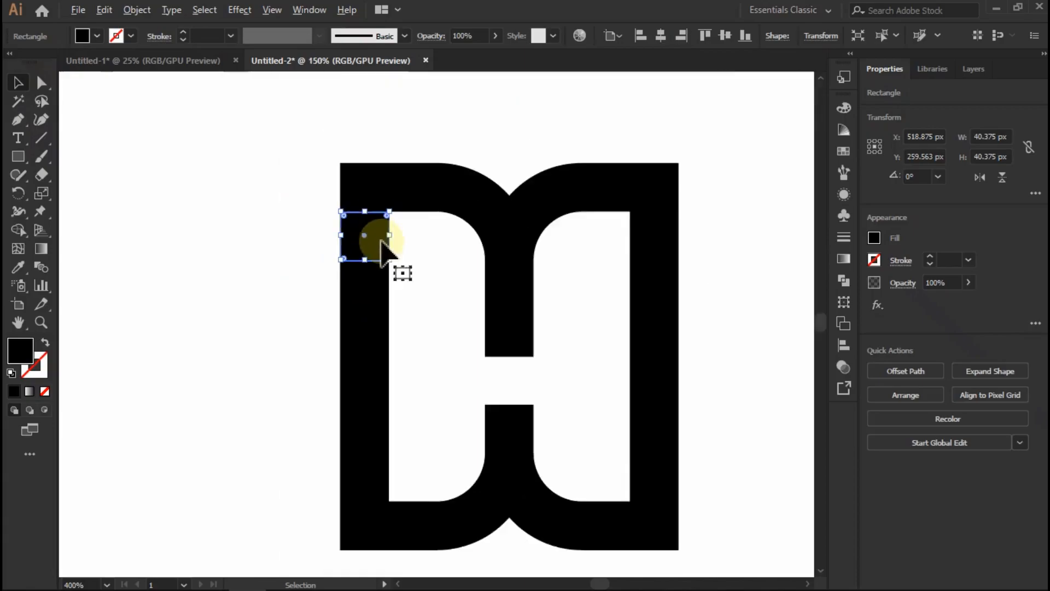
scroll(381, 238, down, 3)
scroll(373, 252, up, 1)
drag(376, 151, 309, 389)
scroll(307, 350, down, 3)
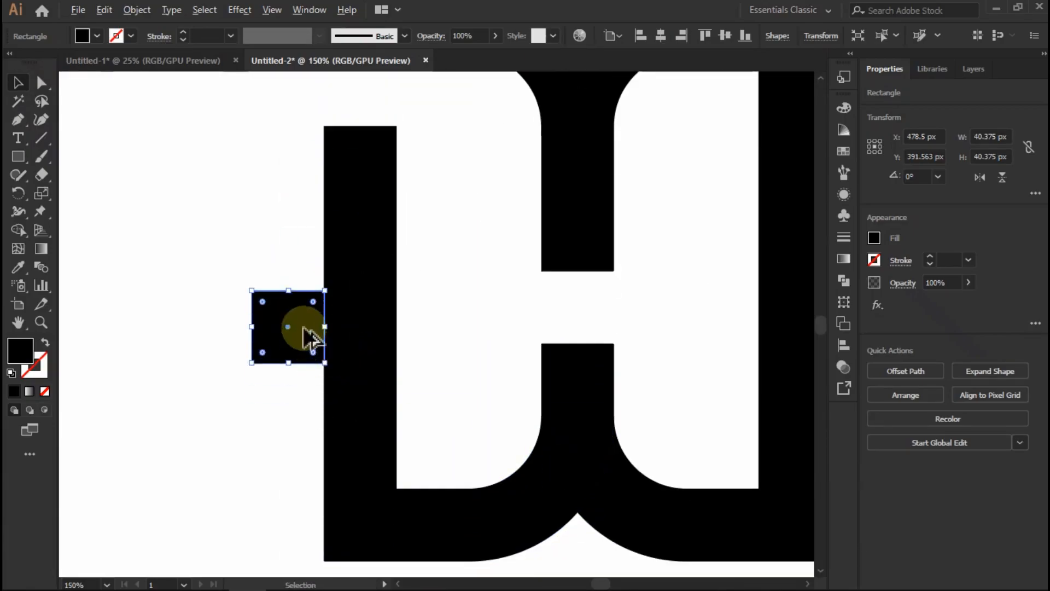
scroll(302, 327, up, 2)
scroll(297, 327, down, 1)
Offset the lower-left logo shape's path outward by 40 px with miter joins, using the square's width as reference
click(381, 284)
scroll(382, 284, down, 3)
mouse_move(401, 297)
mouse_down()
mouse_move(463, 337)
mouse_move(400, 294)
mouse_up()
scroll(347, 293, up, 4)
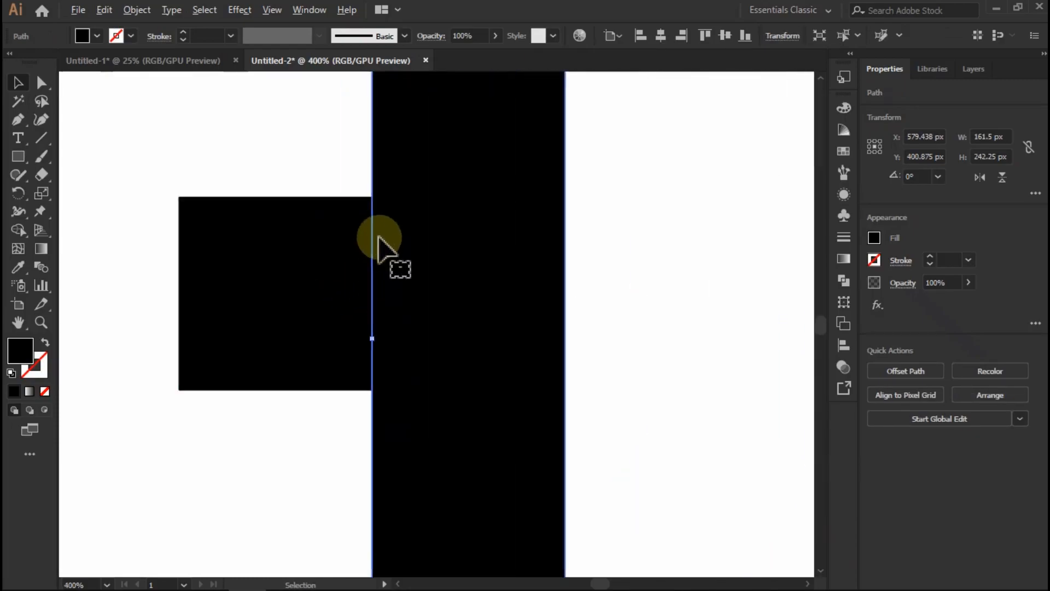
click(906, 370)
click(776, 245)
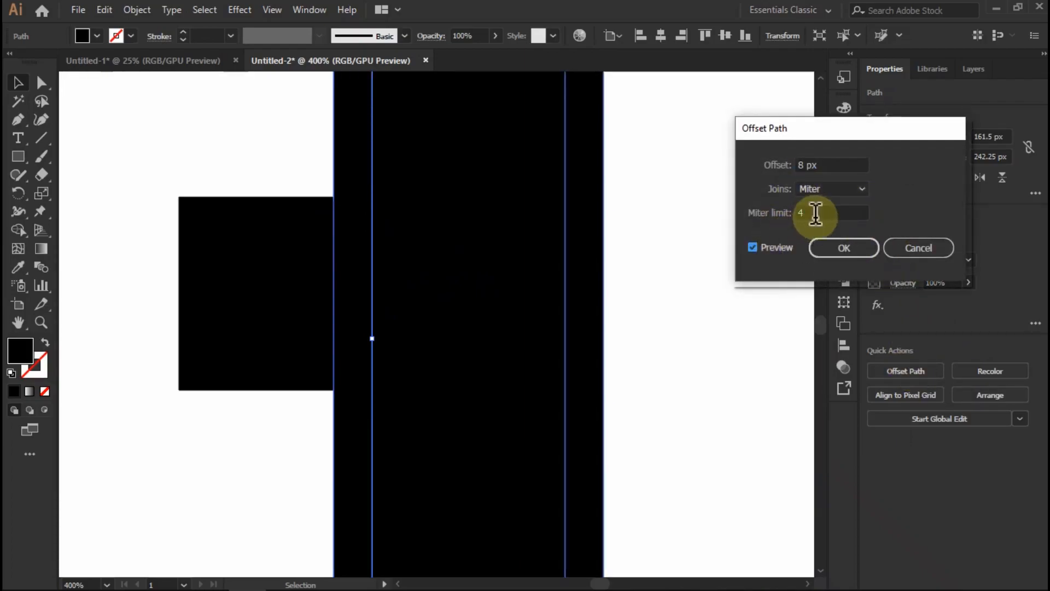
scroll(836, 165, up, 2)
scroll(836, 165, up, 2)
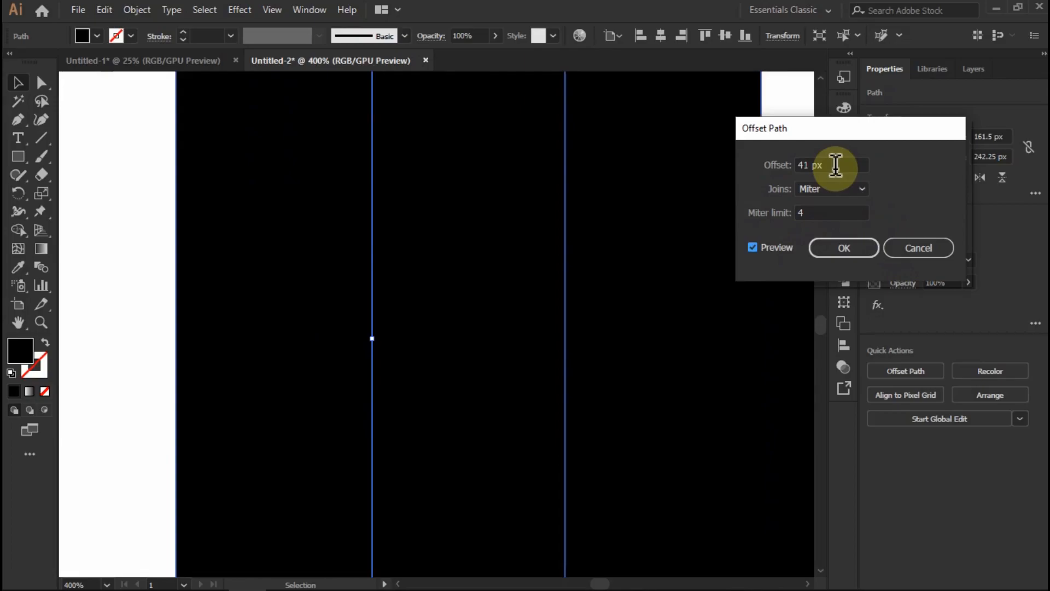
scroll(836, 165, down, 1)
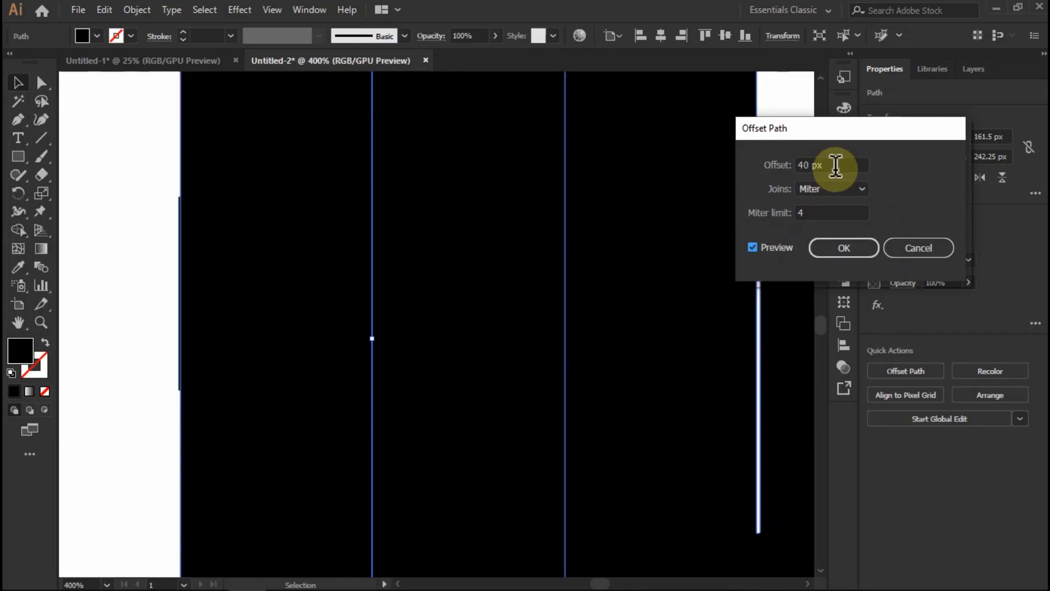
click(828, 251)
Select the offset shape together with the other logo shape and delete the offset area and their overlap with the Shape Builder
key(ctrl+minus)
key(ctrl+minus)
key(ctrl+minus)
key(ctrl+minus)
key(ctrl+minus)
key(ctrl+minus)
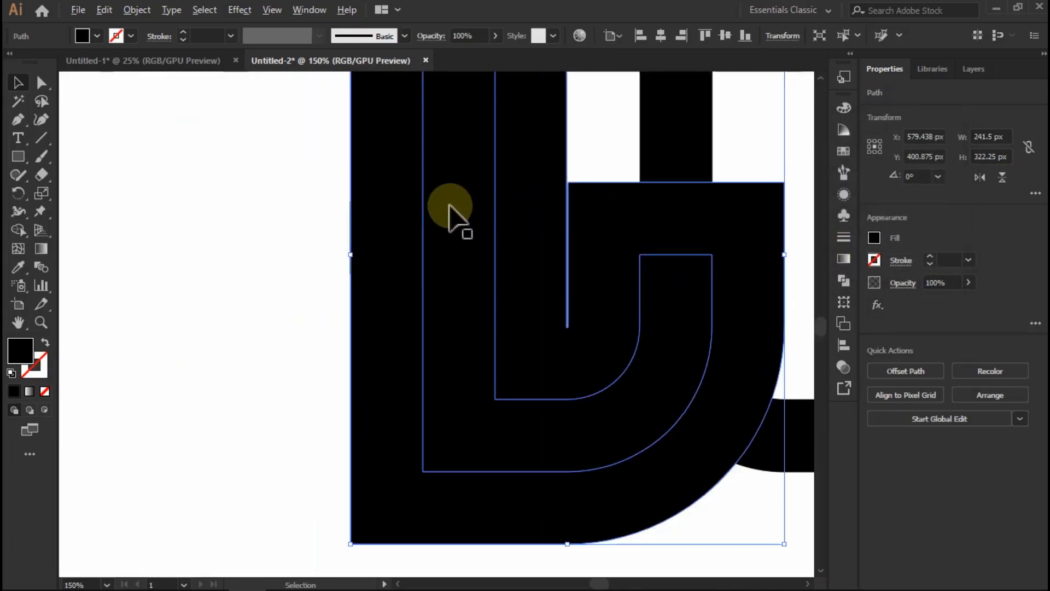
scroll(567, 280, up, 3)
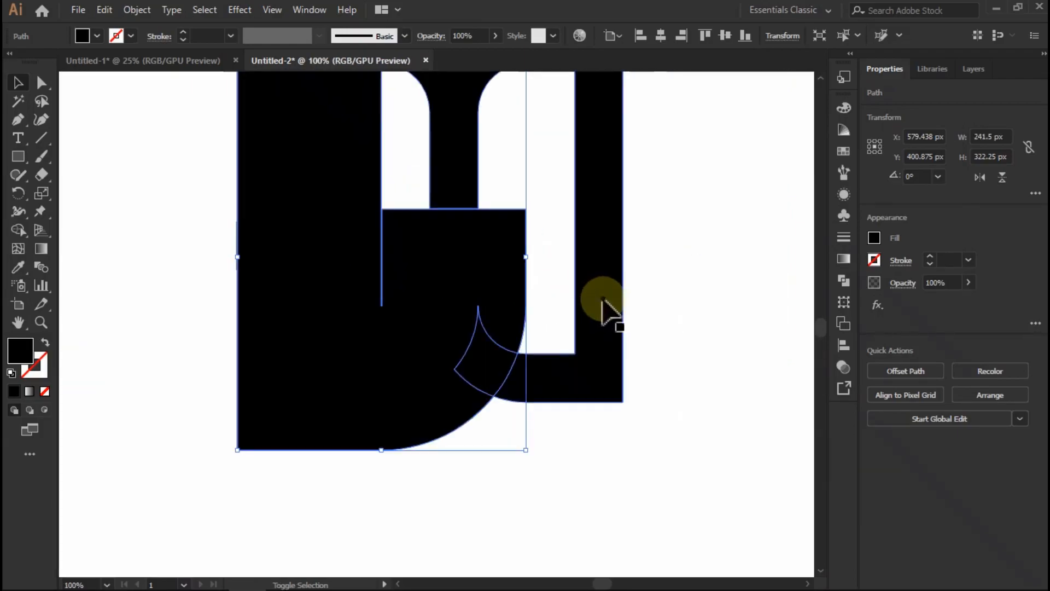
shift+click(603, 303)
scroll(535, 281, down, 2)
drag(565, 302, 628, 302)
key(ctrl+z)
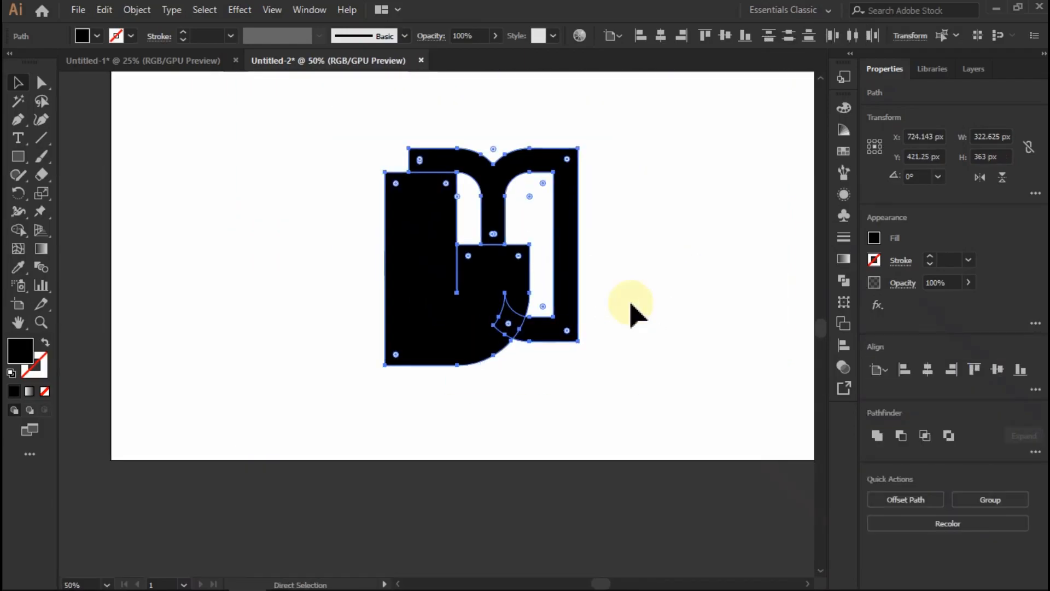
scroll(514, 263, up, 1)
click(25, 234)
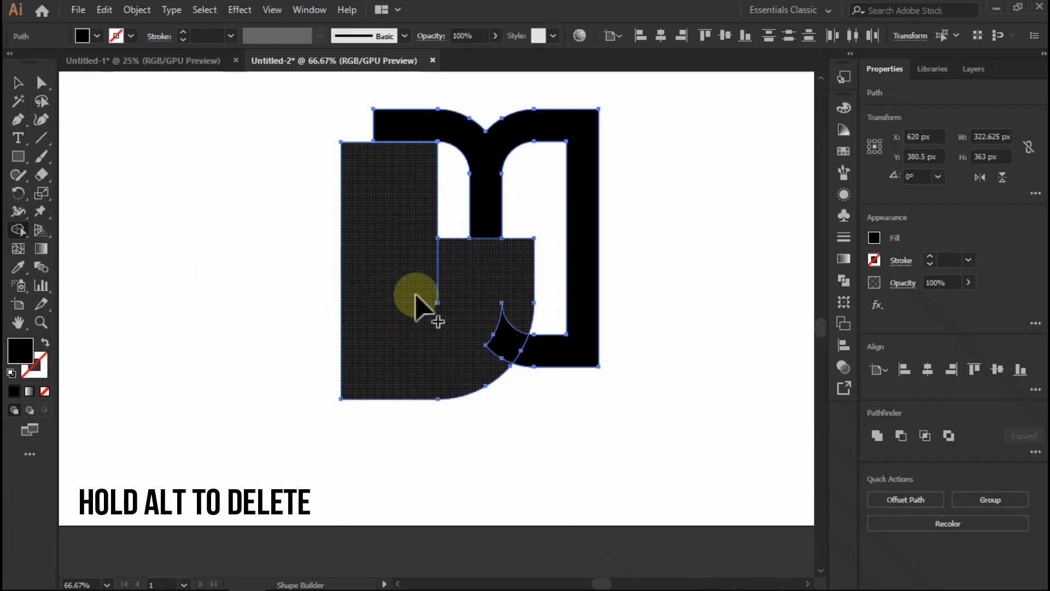
scroll(437, 298, up, 1)
alt+click(457, 293)
alt+click(528, 361)
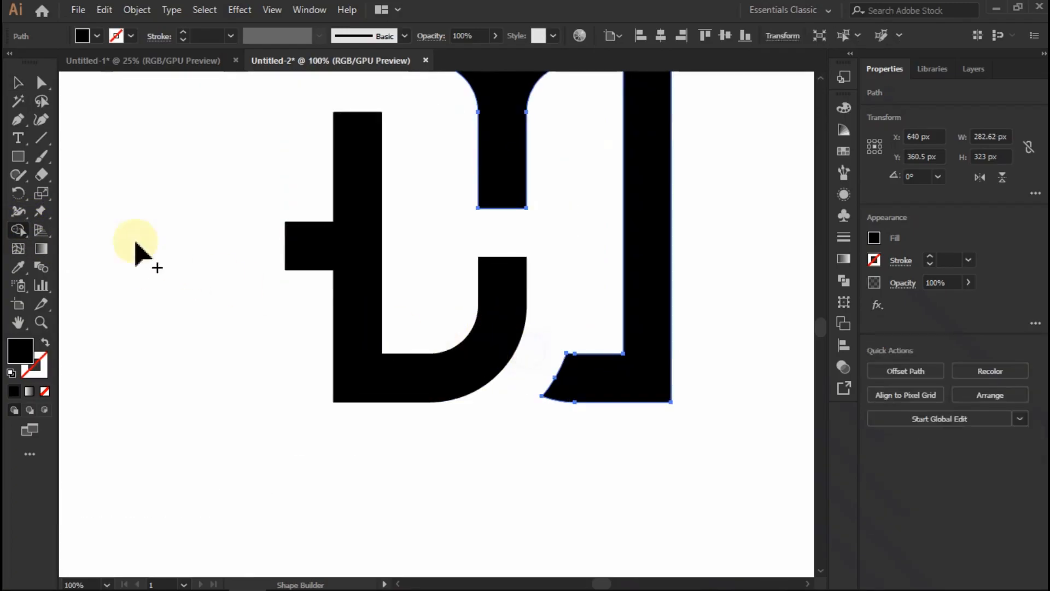
Delete the reference square beside the left stem
click(18, 82)
click(182, 234)
click(288, 250)
key(Delete)
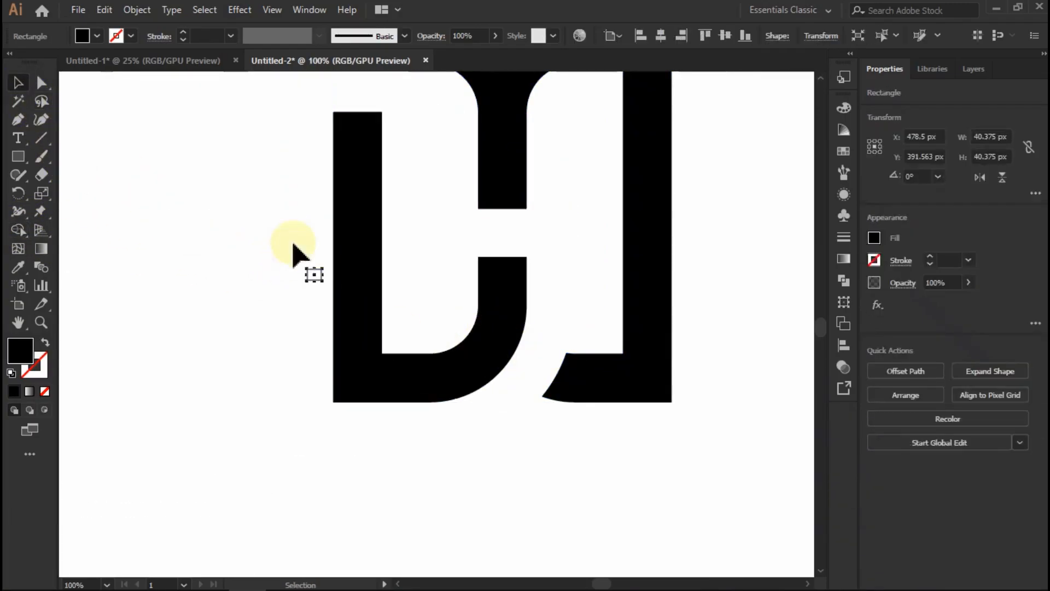
scroll(383, 246, down, 3)
scroll(418, 194, up, 2)
drag(428, 204, 506, 218)
key(ctrl+z)
click(689, 244)
drag(440, 328, 420, 357)
key(ctrl+z)
click(494, 428)
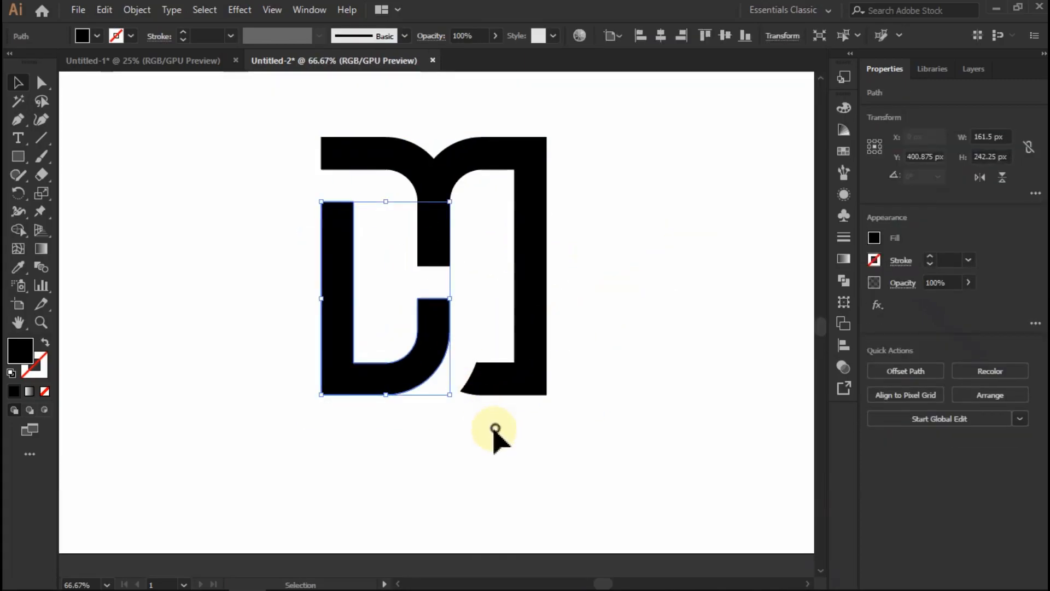
Select both logo shapes and give them a 13 pt black stroke to thicken the monogram
scroll(447, 377, down, 1)
scroll(432, 285, up, 1)
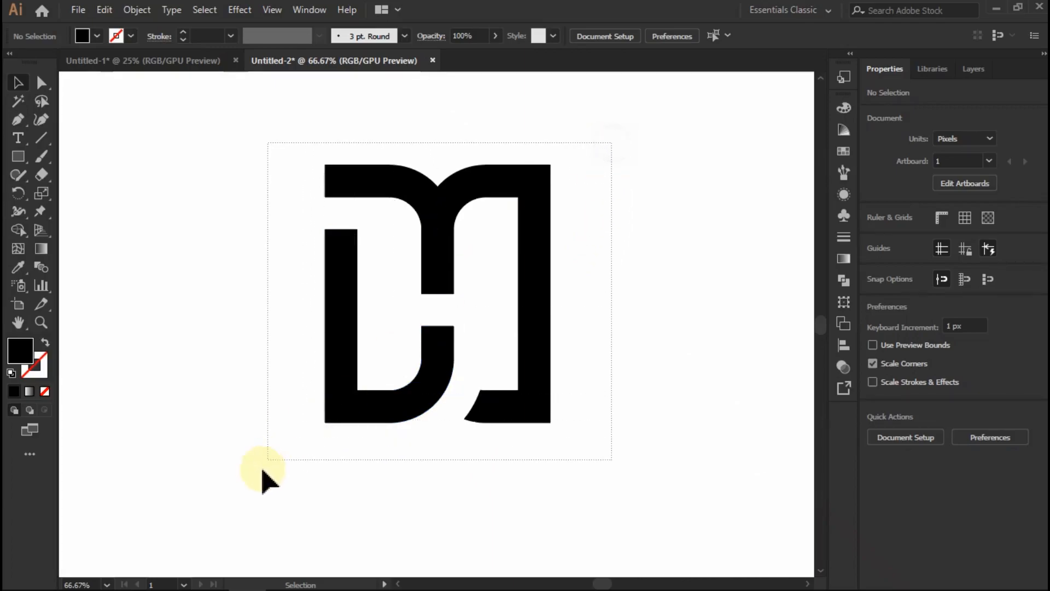
key(ctrl+a)
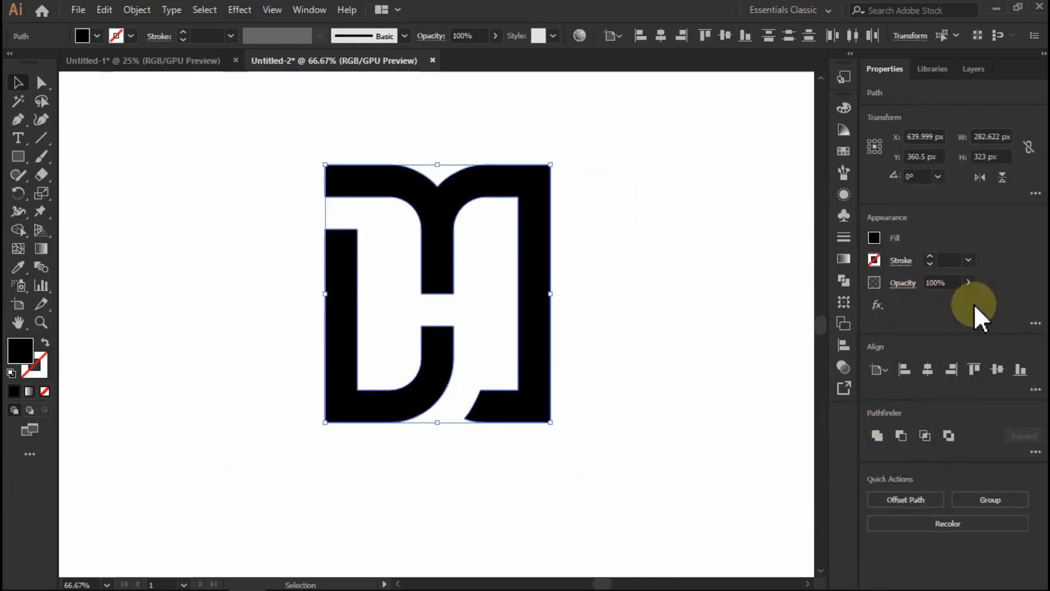
click(951, 257)
text(10)
key(Return)
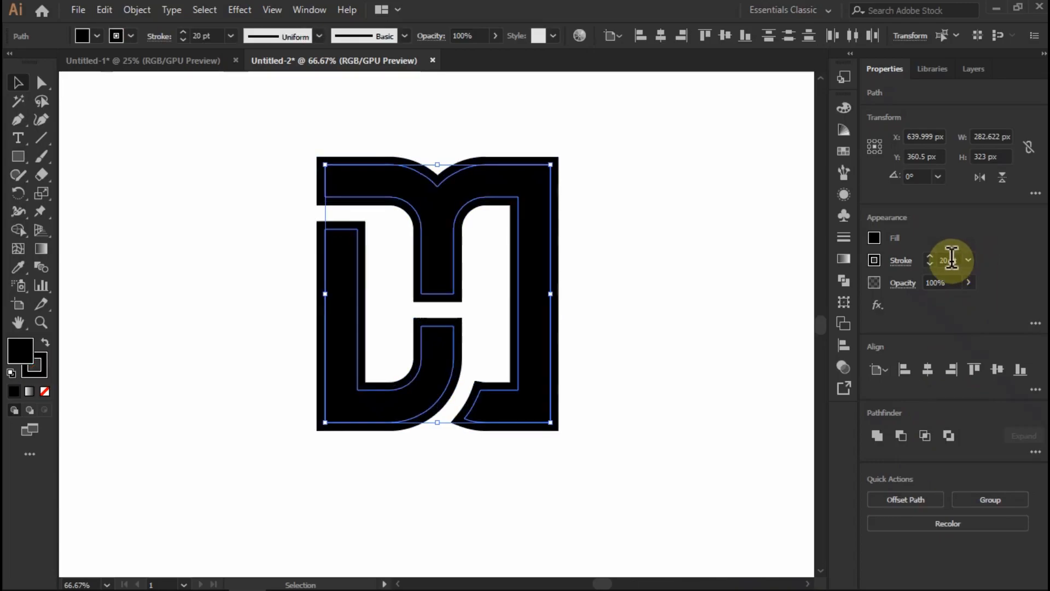
scroll(952, 257, down, 1)
scroll(952, 257, up, 3)
scroll(534, 268, down, 2)
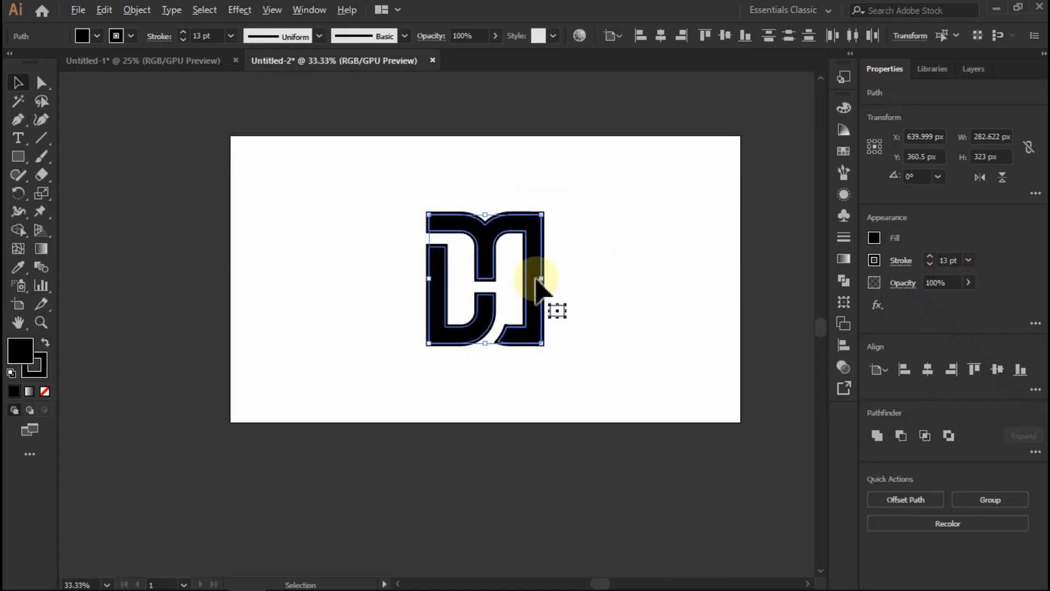
click(558, 274)
Expand the fills and strokes of both logo shapes and unite the resulting pieces with the Pathfinder
scroll(557, 274, down, 1)
scroll(550, 263, up, 2)
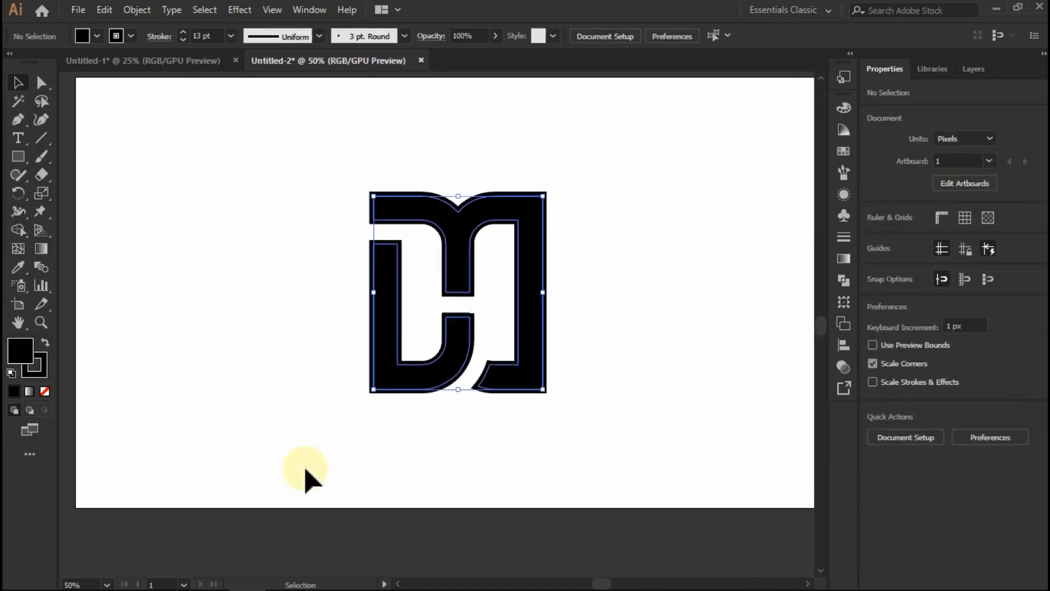
click(130, 12)
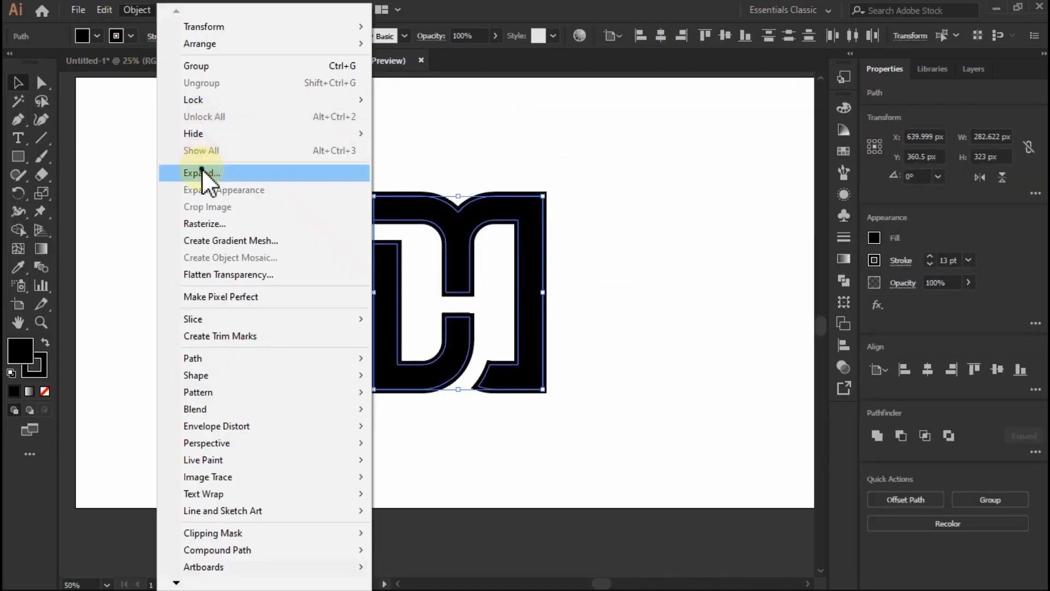
click(201, 170)
click(500, 353)
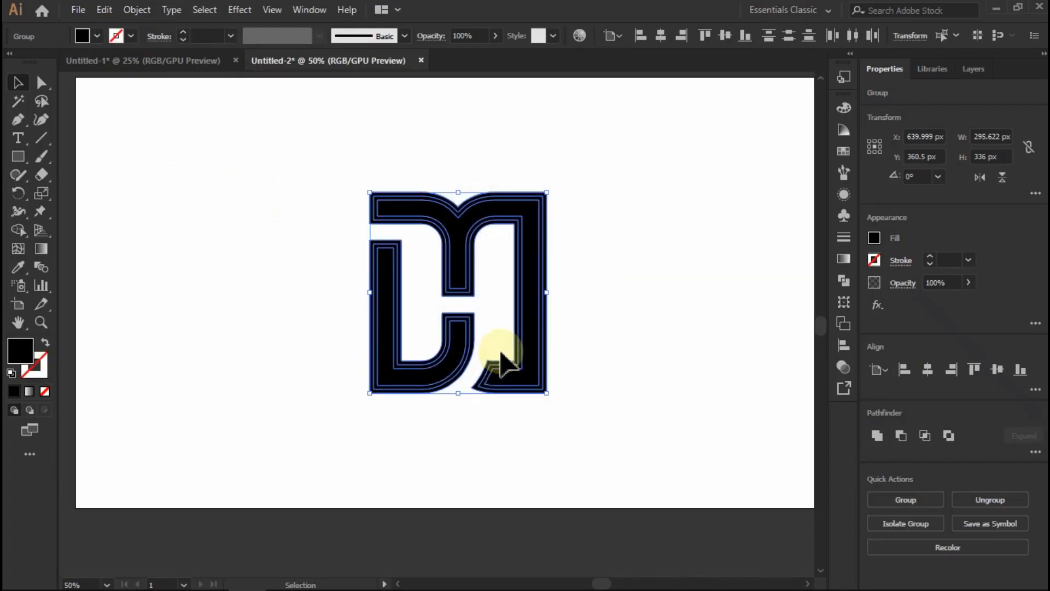
scroll(506, 312, up, 1)
click(877, 436)
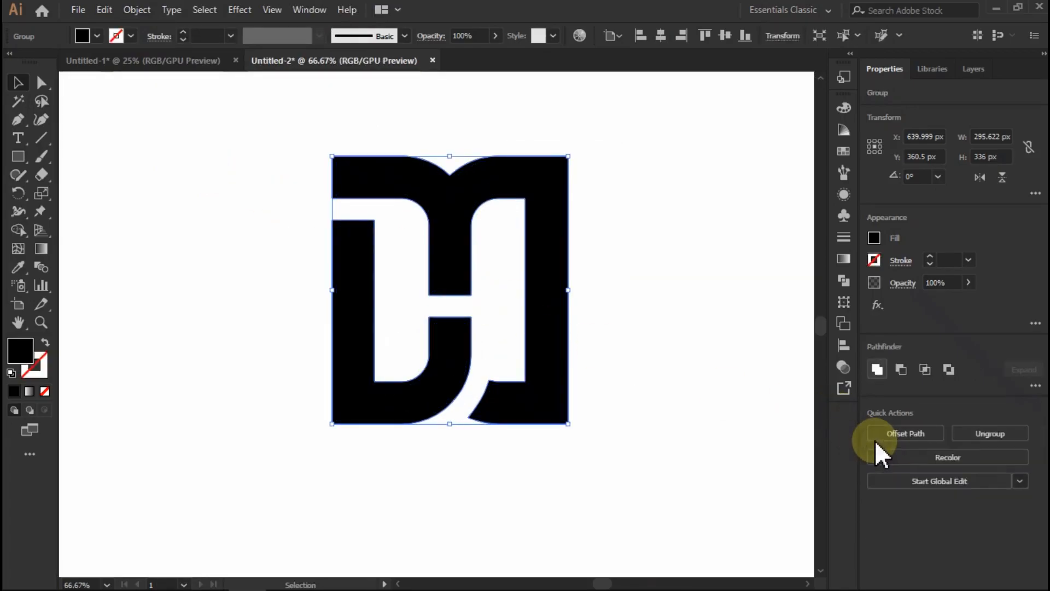
click(652, 288)
Select the united logo group and centre it horizontally and vertically on the artboard
key(ctrl+0)
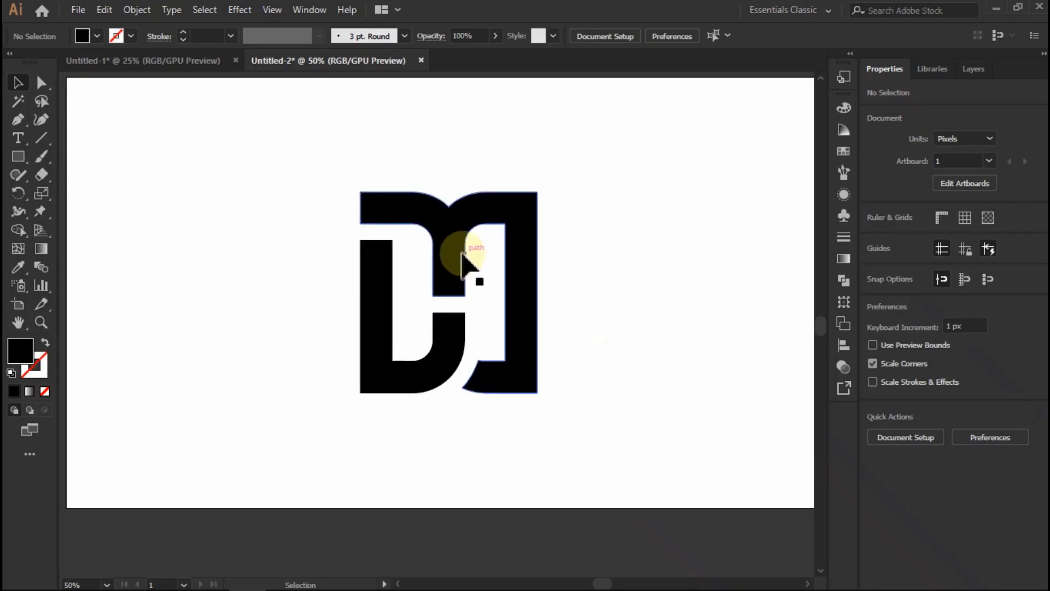
click(462, 262)
click(725, 36)
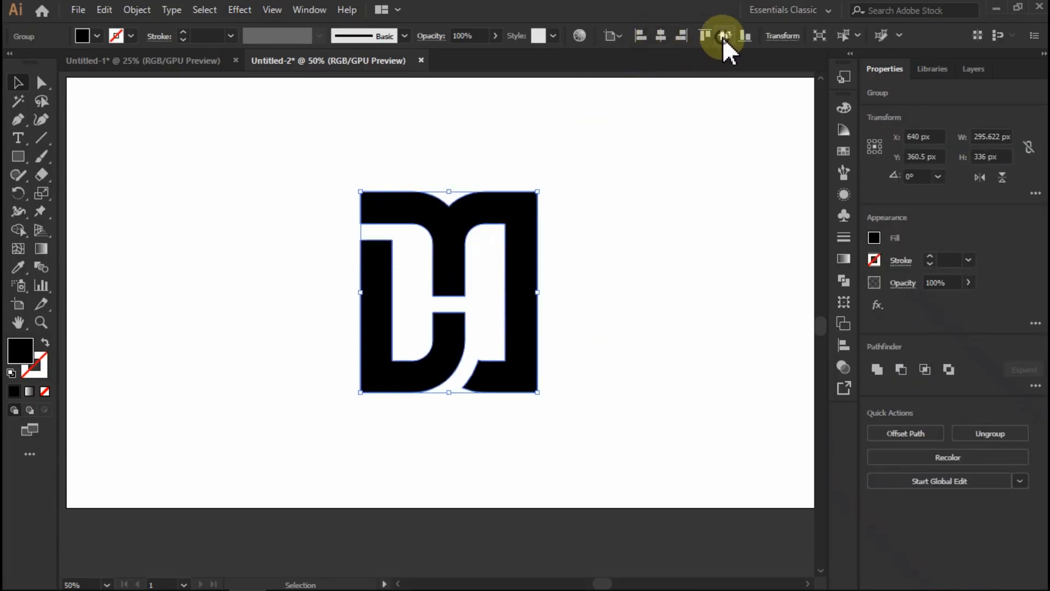
drag(452, 190, 451, 191)
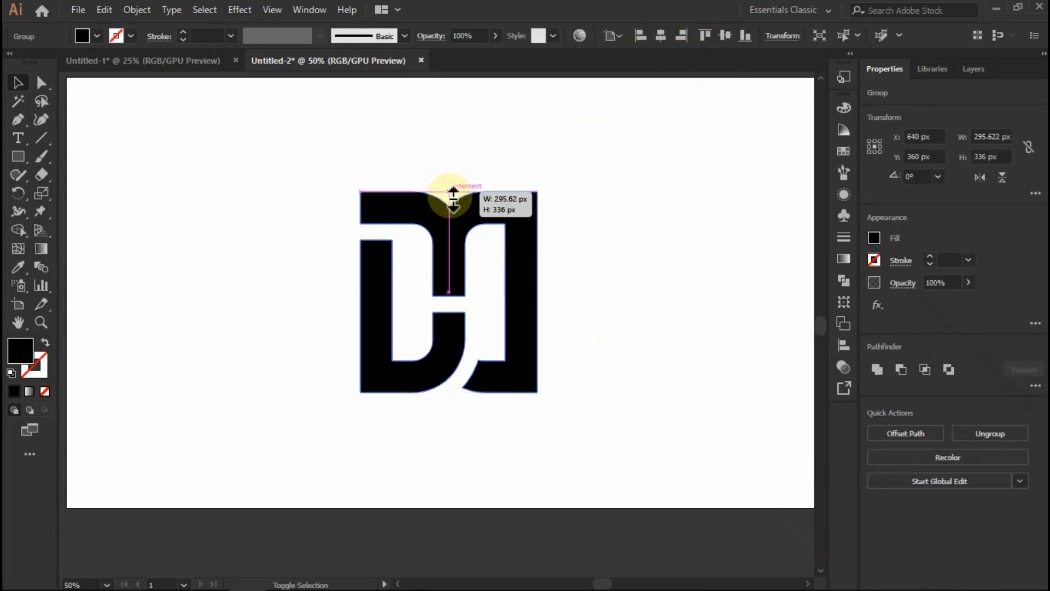